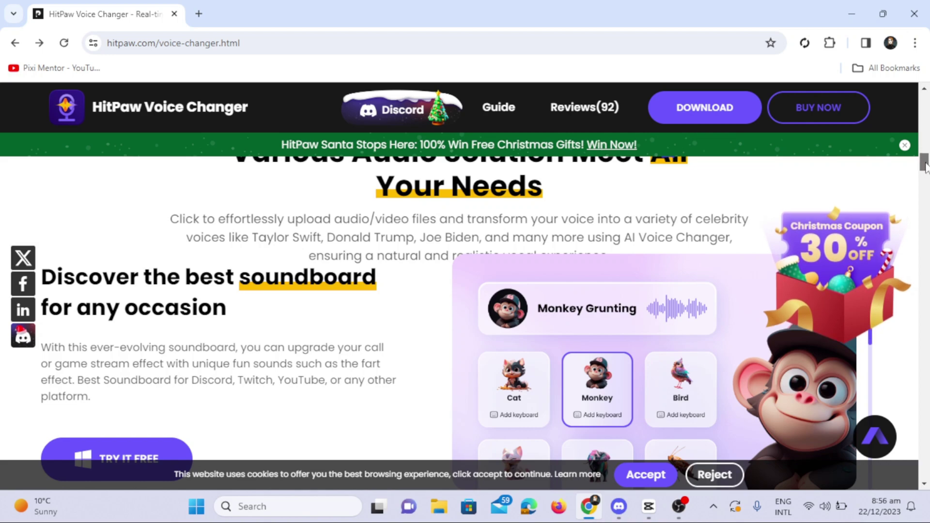
Scroll through the HitPaw Voice Changer product page's features and back up to the Try It Free offer
scroll(746, 299, "down", 5)
scroll(465, 286, "down", 7)
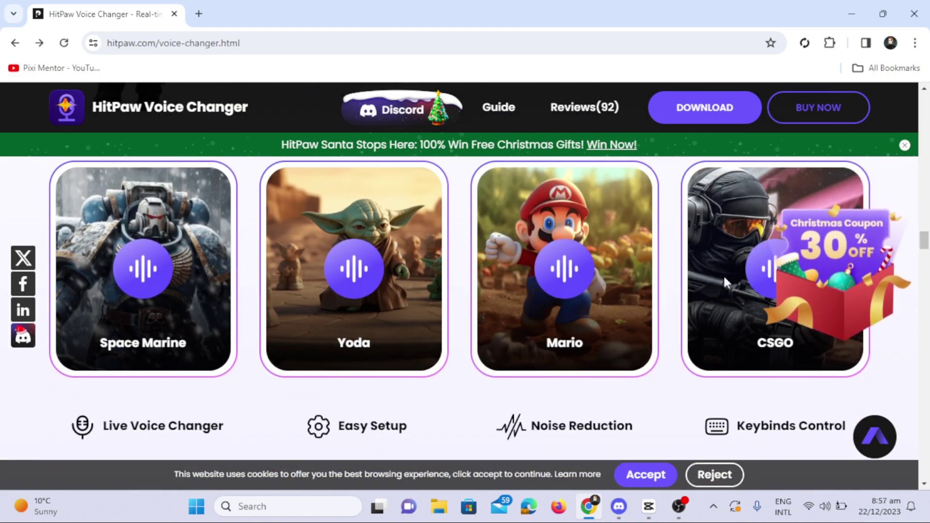
left_click_drag(927, 250, 927, 104)
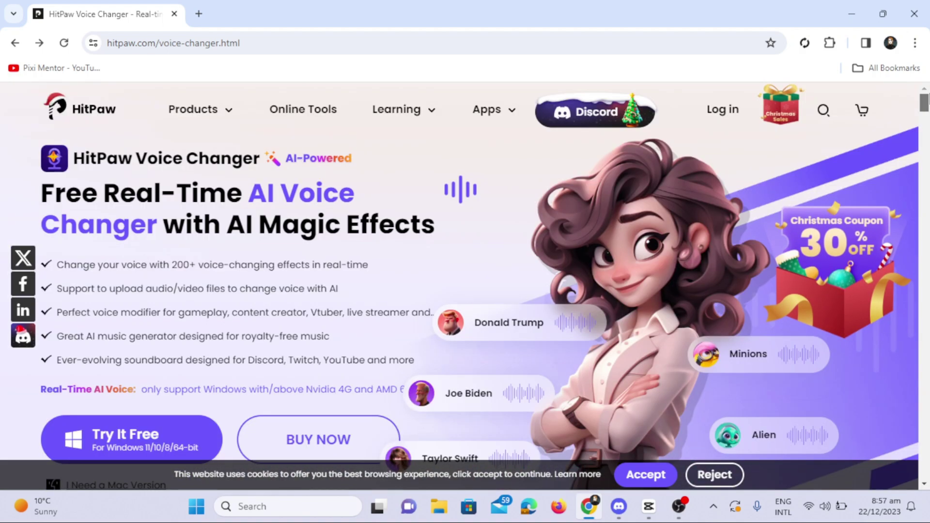
Download the free Windows voice changer and launch HitPaw Voice Changer from the Start menu
left_click(125, 439)
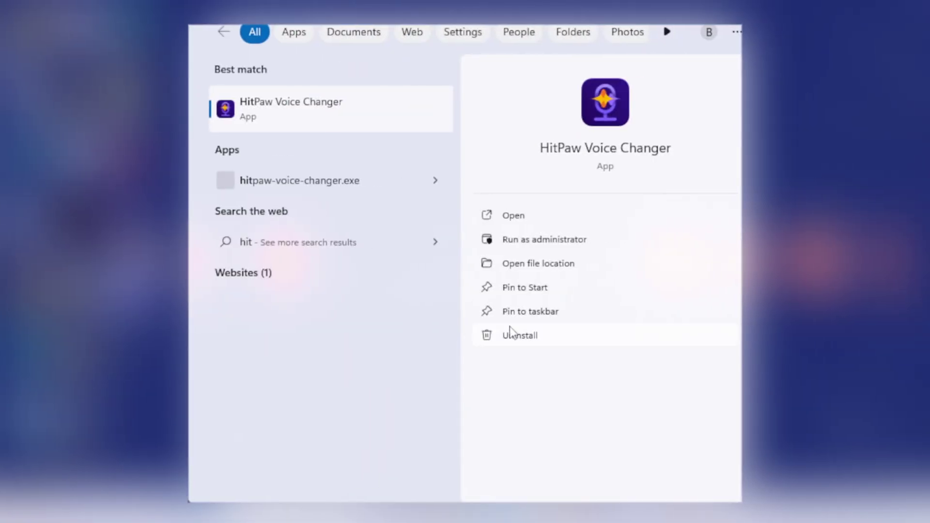
left_click(515, 219)
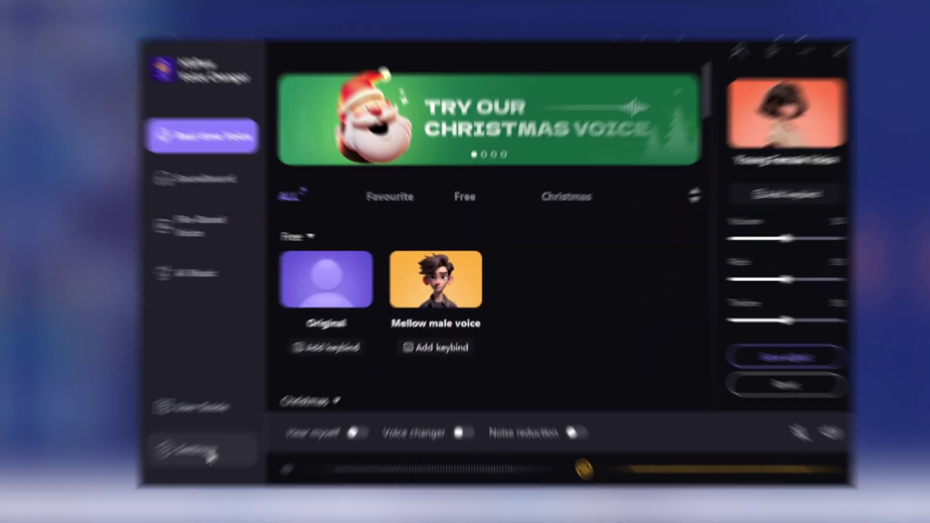
Keep Realtek speakers as output, raise system input volume to 87, and enable output noise reduction
left_click(197, 462)
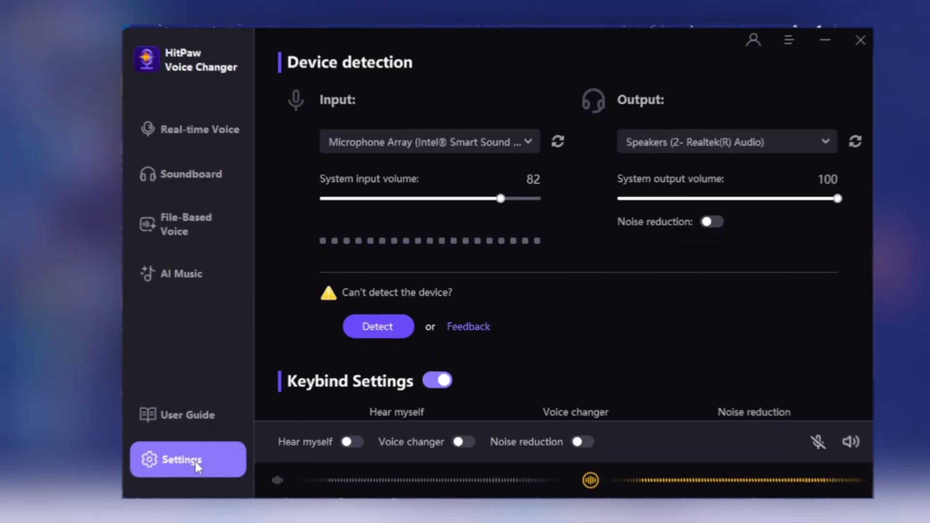
left_click(413, 148)
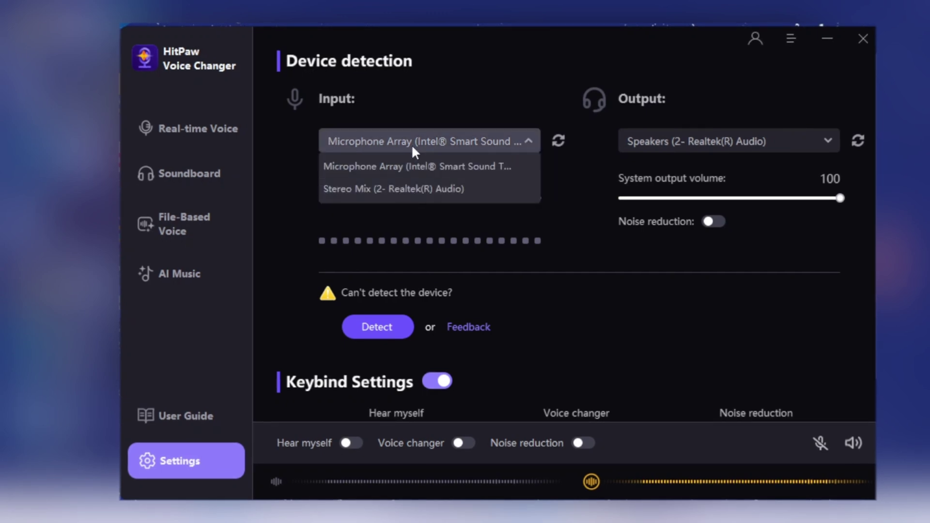
left_click(411, 144)
left_click(662, 142)
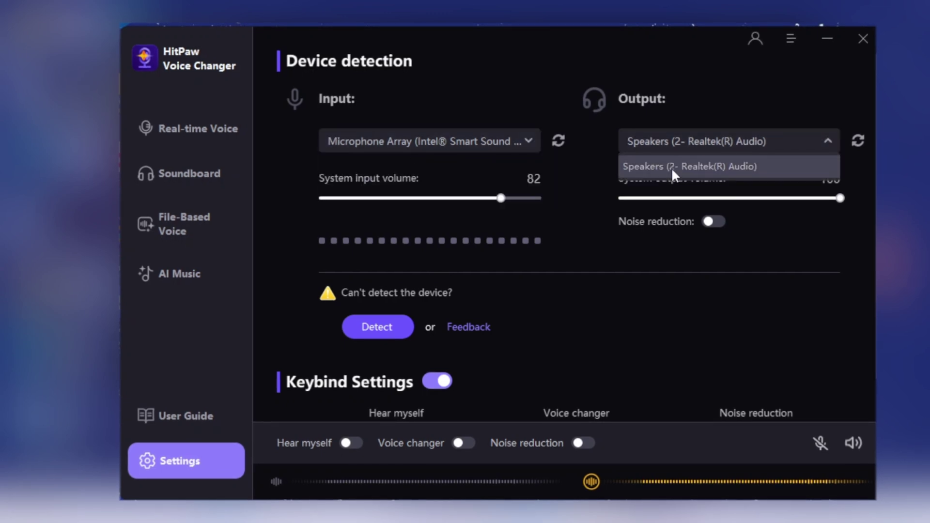
left_click(674, 166)
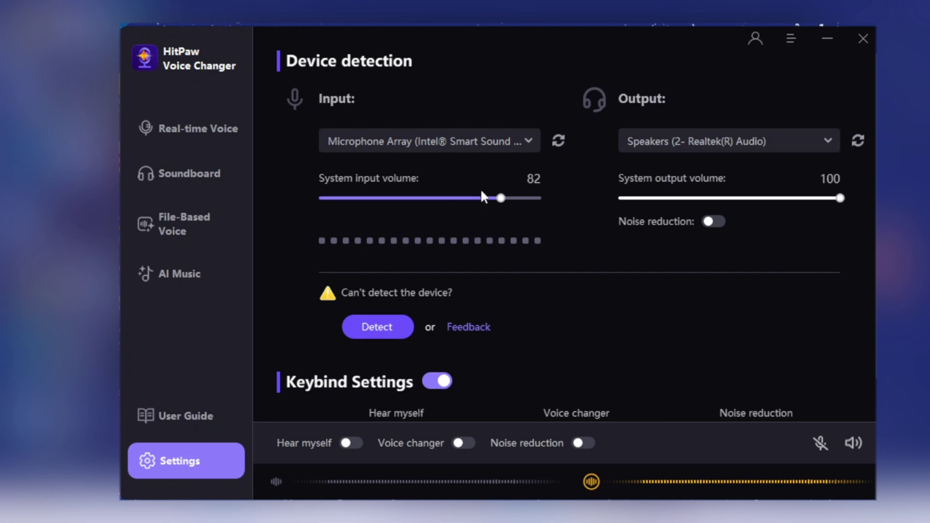
mouse_move(503, 198)
left_mouse_down()
mouse_move(482, 198)
mouse_move(513, 197)
left_mouse_up()
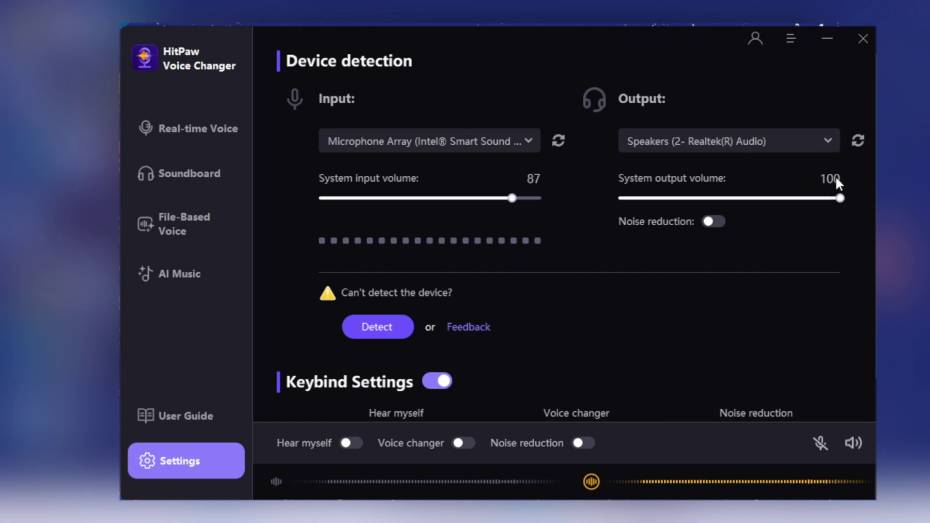
left_click(715, 222)
Pick the Minions real-time voice and switch on Hear myself and Voice changer
left_click(203, 129)
left_click_drag(722, 102, 737, 420)
left_click(532, 335)
scroll(668, 201, "up", 15)
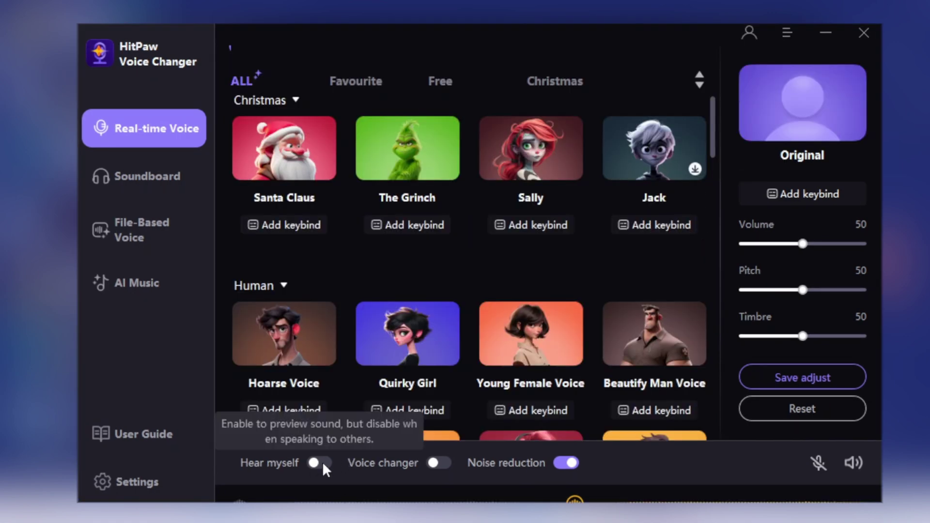
left_click(324, 463)
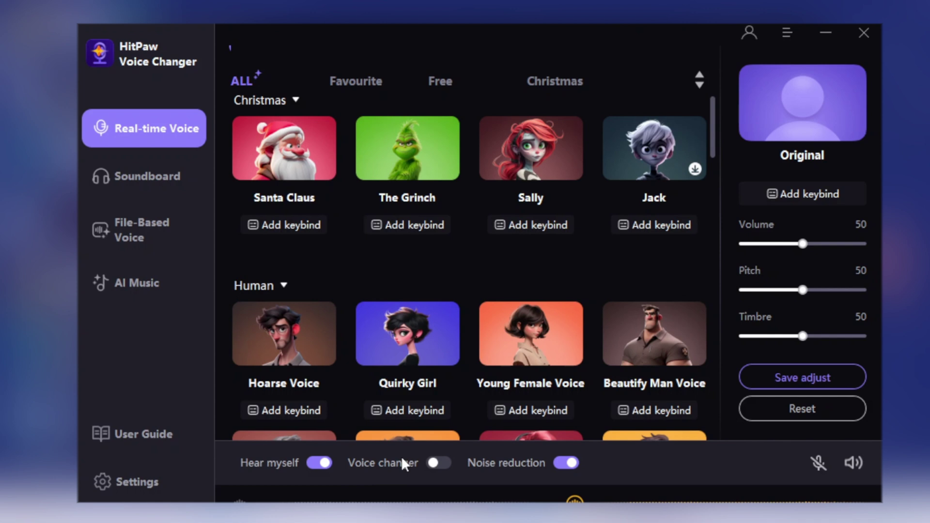
left_click(441, 462)
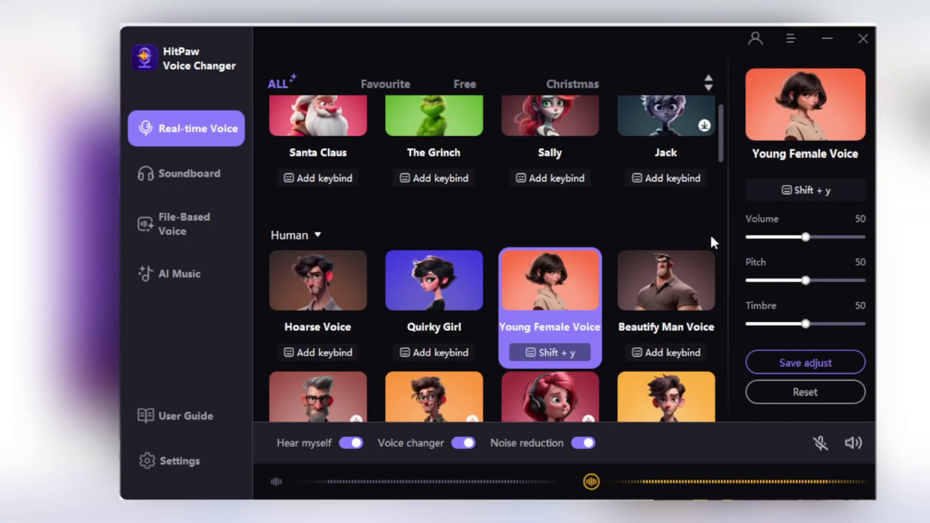
Adjust the voice's volume, pitch and timbre sliders, then reset them to defaults
left_click_drag(806, 237, 844, 237)
left_click_drag(805, 280, 807, 281)
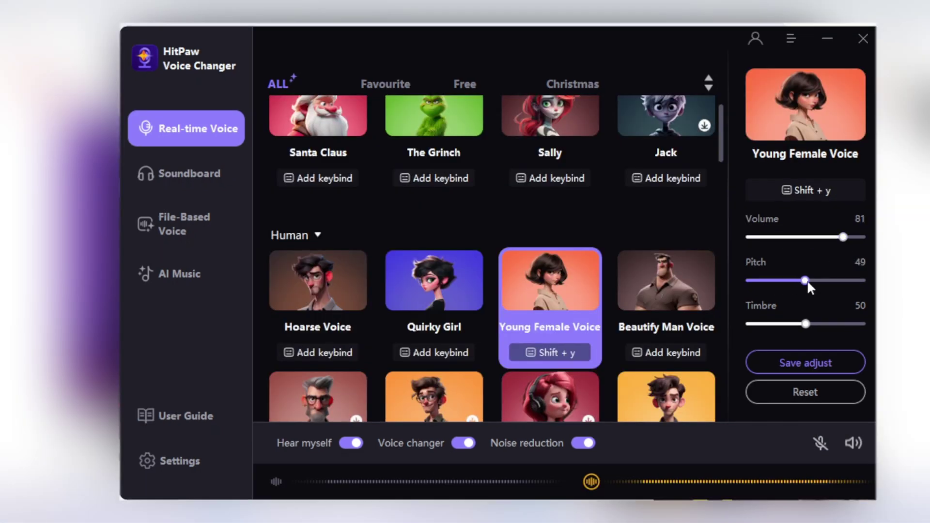
left_click(805, 324)
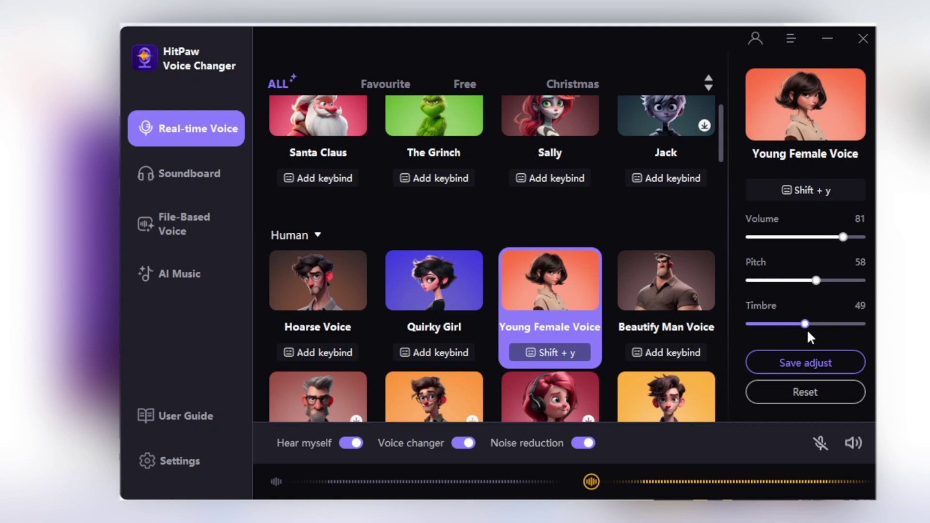
left_click(789, 394)
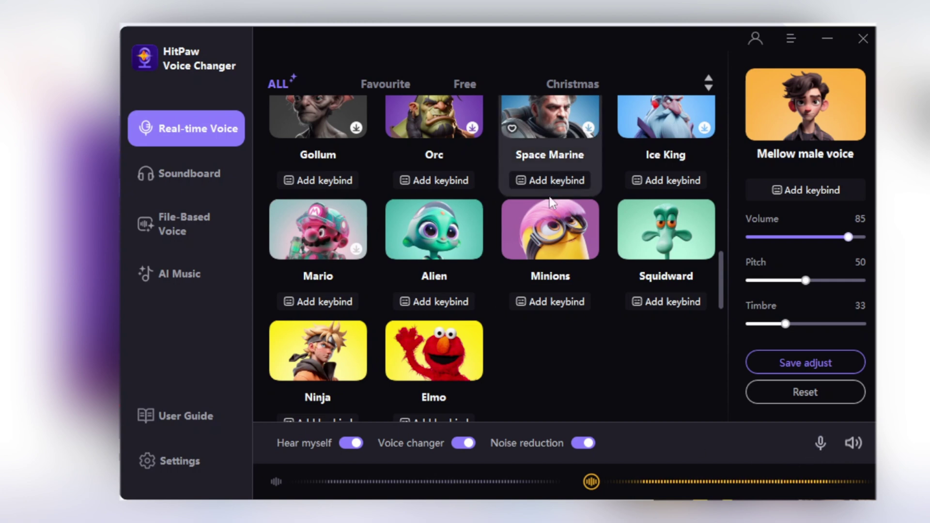
Try the Minions and Elmo voices, then settle on Young Female Voice
left_click(555, 250)
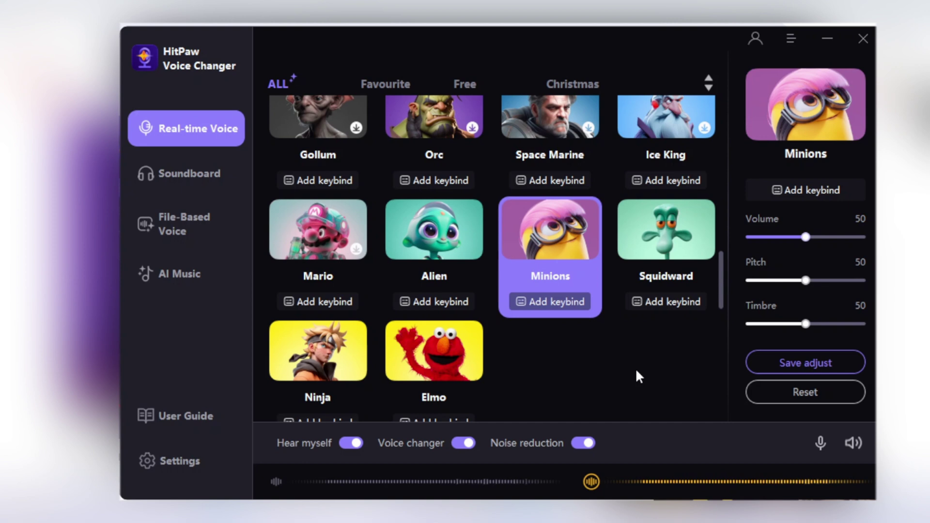
key("Down")
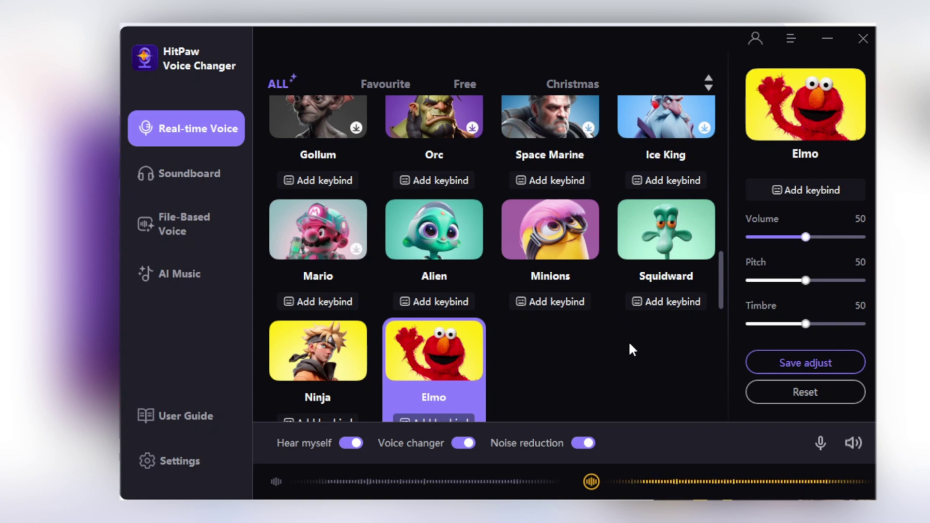
scroll(632, 348, "up", 10)
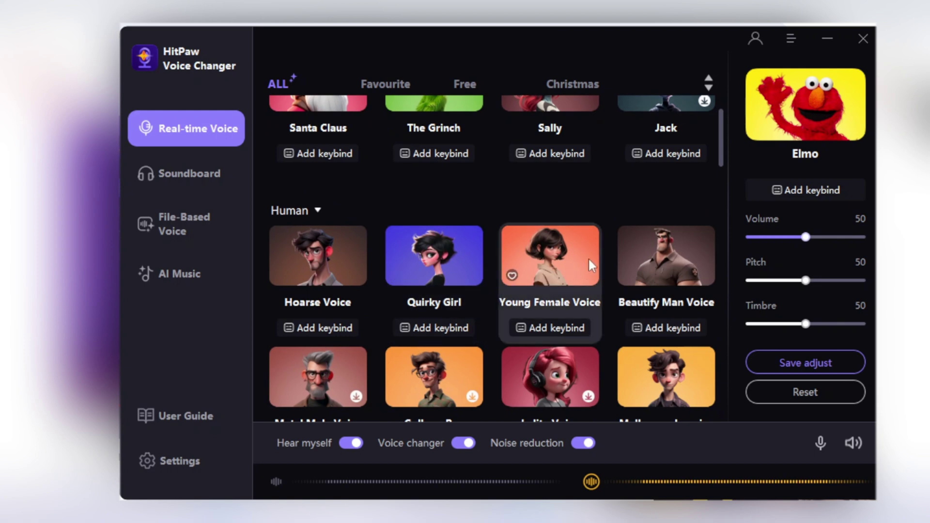
left_click(571, 271)
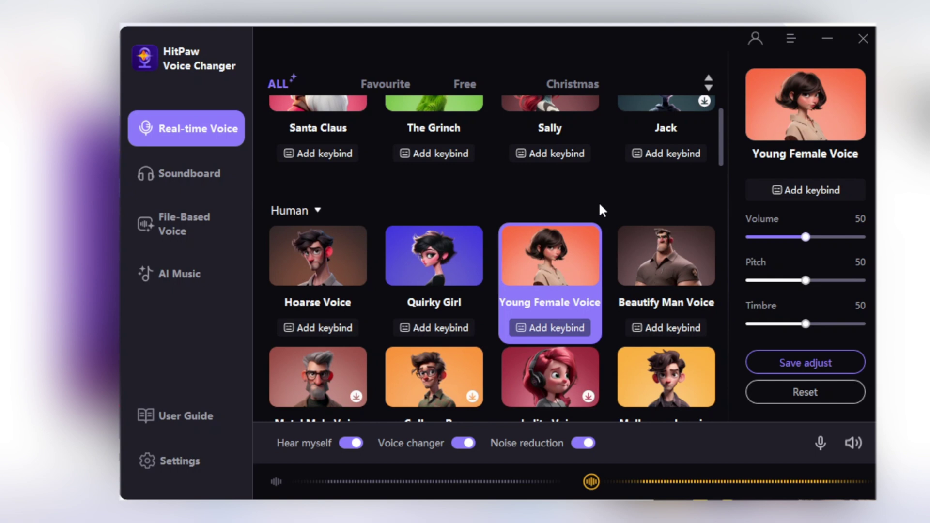
scroll(601, 210, "up", 5)
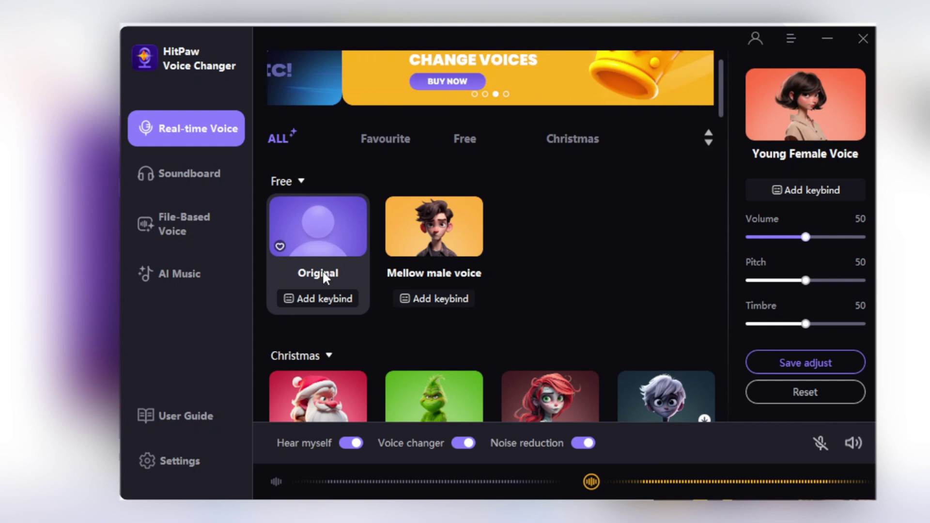
Bind Shift + o to the Original voice and Shift + y to Young Female Voice
left_click(325, 299)
left_click(816, 193)
key("shift+o")
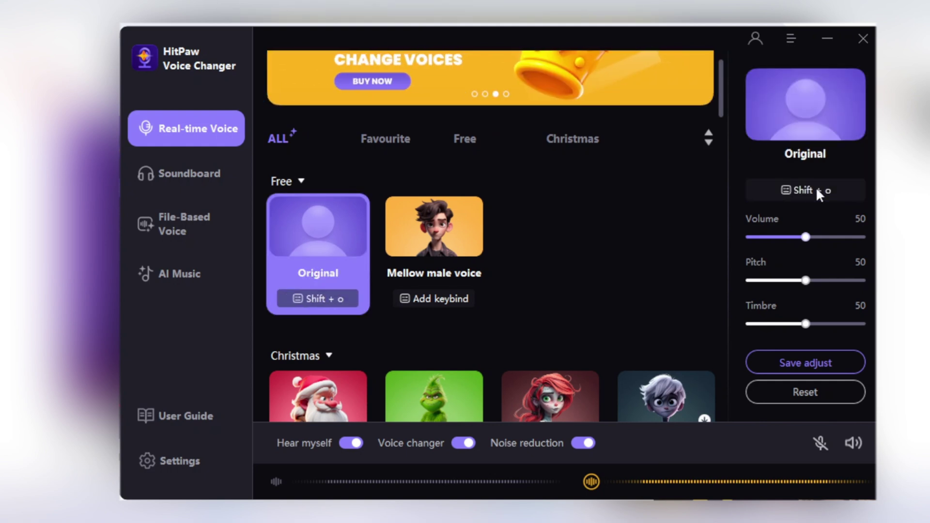
left_click_drag(722, 98, 719, 144)
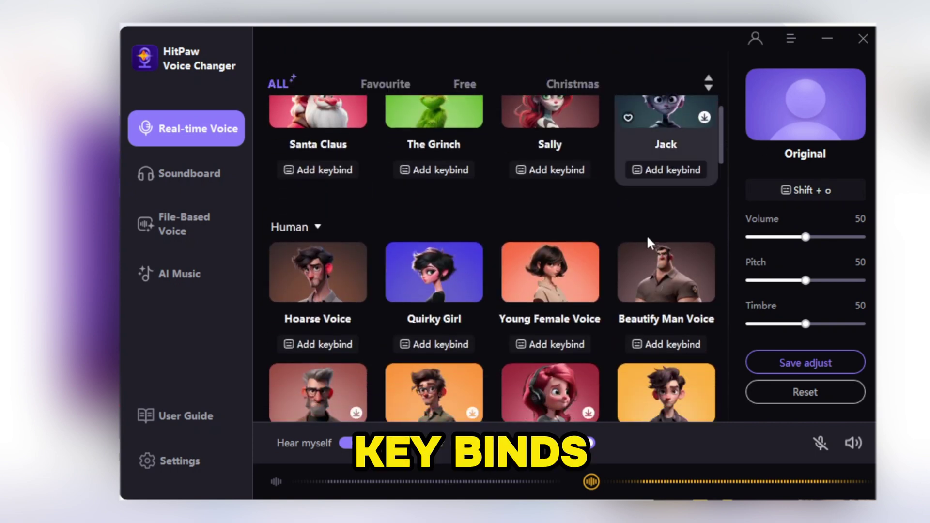
left_click(548, 302)
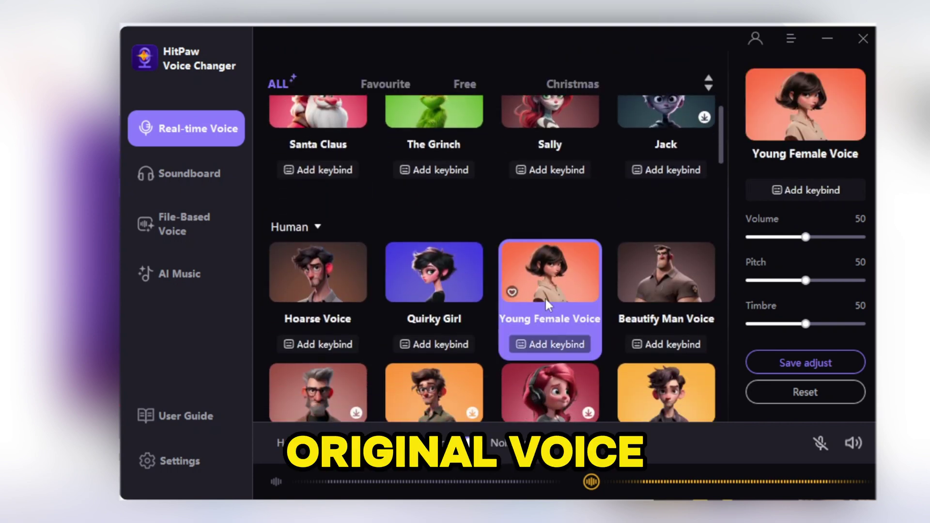
left_click(808, 189)
key("shift+y")
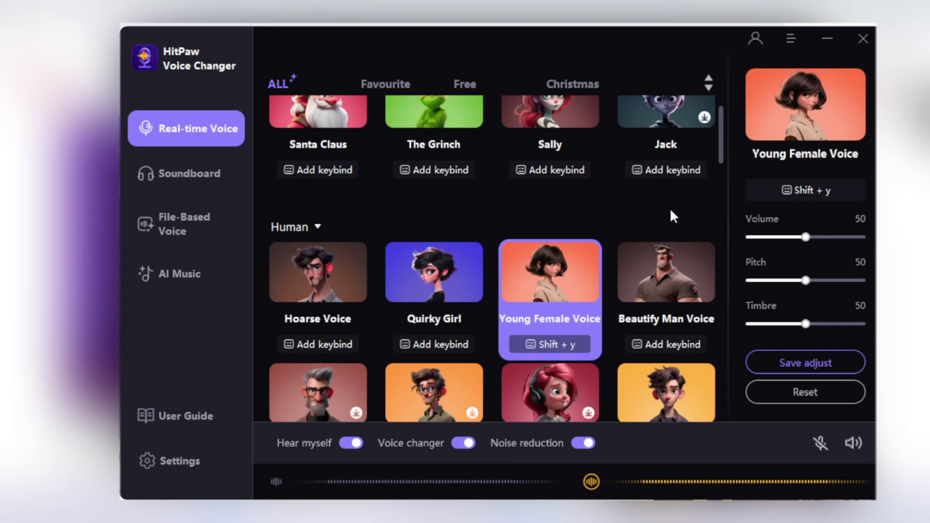
Test the Shift + o and Shift + y hotkeys to switch between Original and Young Female Voice
scroll(671, 214, "up", 10)
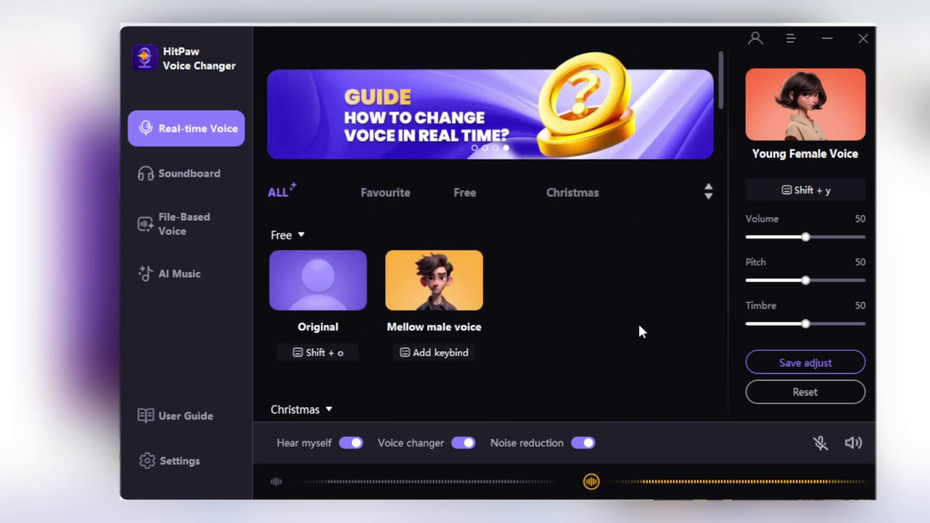
key("shift+o")
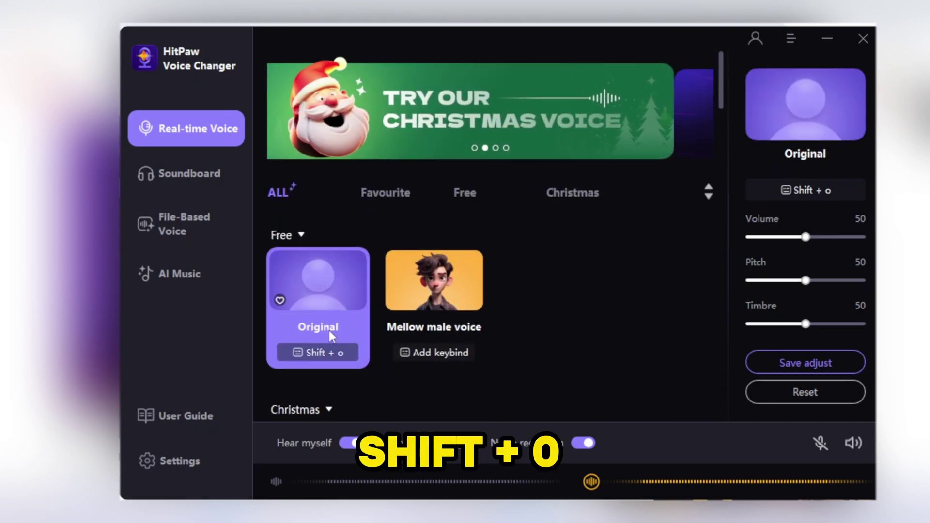
key("shift+y")
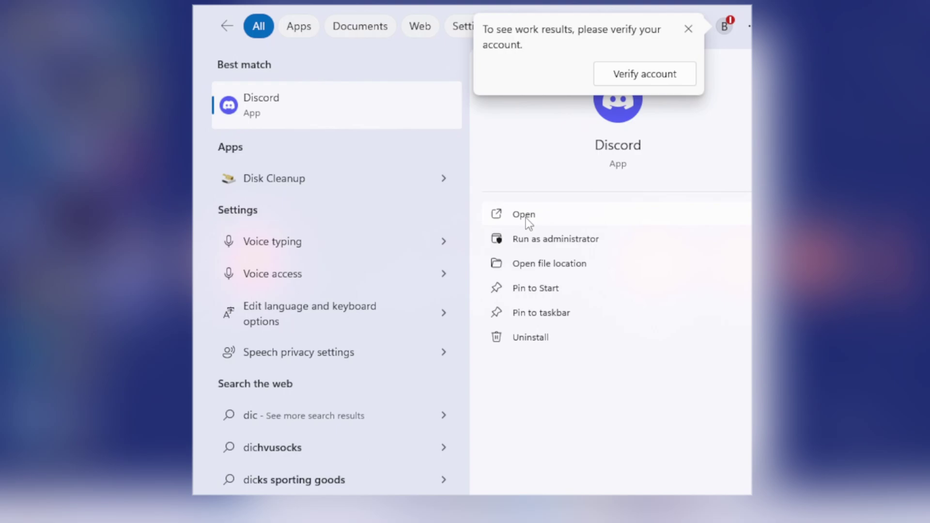
In Discord's Voice & Video settings, choose HitPaw Virtual Audio Input as the input device
left_click(525, 214)
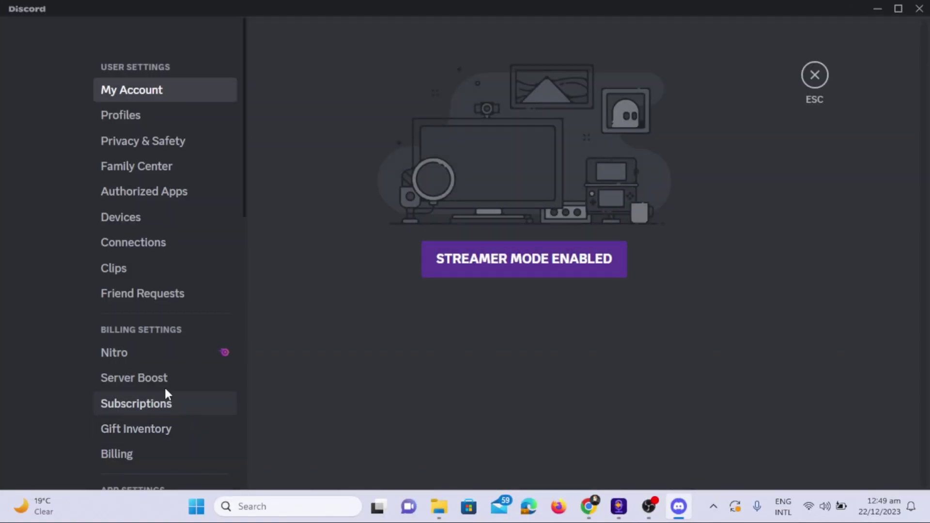
scroll(166, 395, "down", 5)
left_click(145, 350)
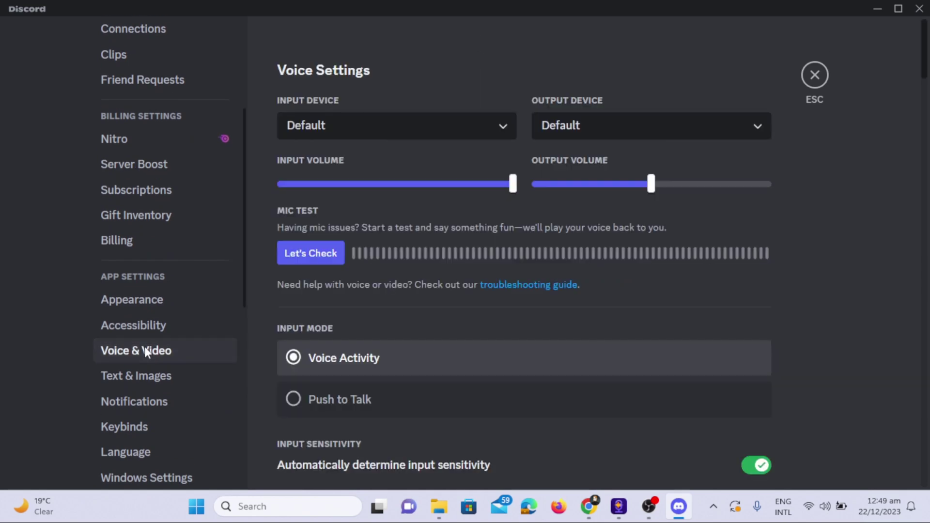
left_click(357, 138)
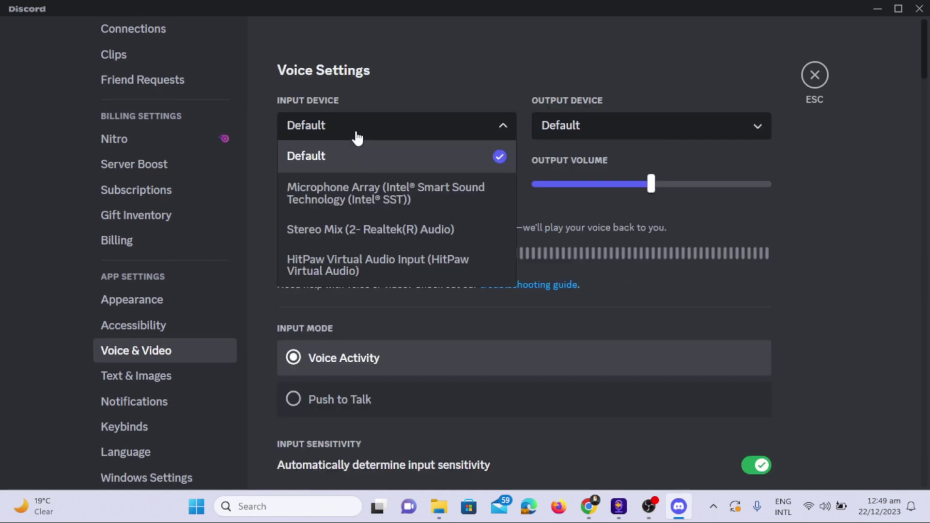
left_click(347, 266)
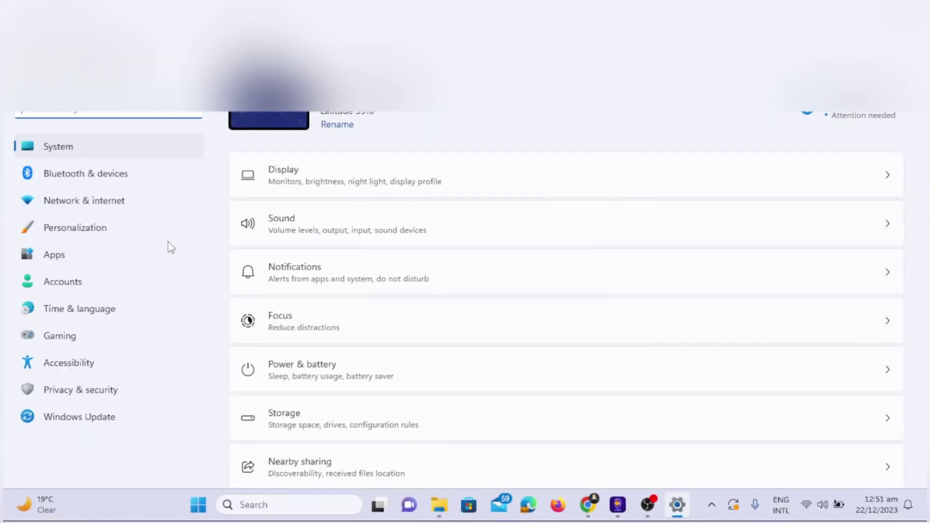
In System > Sound, select HitPaw Virtual Audio Input as the Windows input device
left_click(325, 239)
scroll(297, 242, "down", 3)
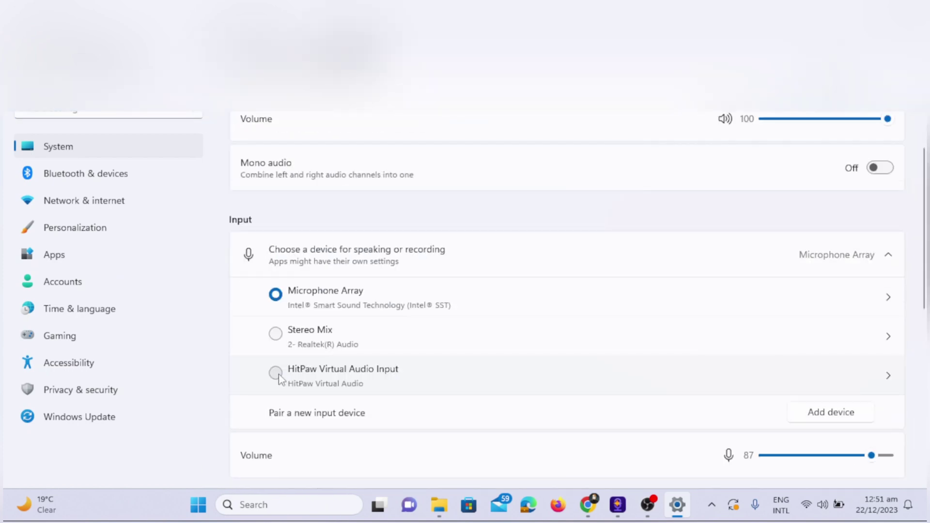
left_click(276, 373)
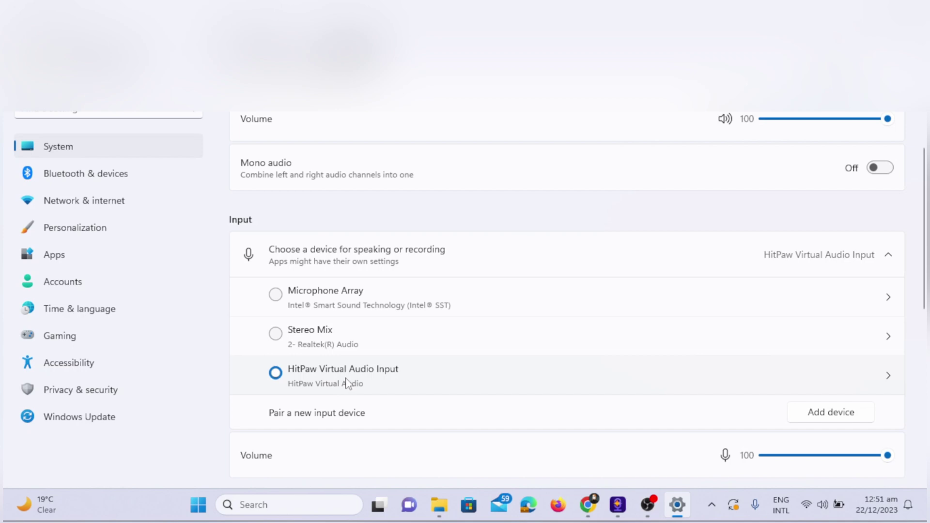
scroll(422, 375, "down", 2)
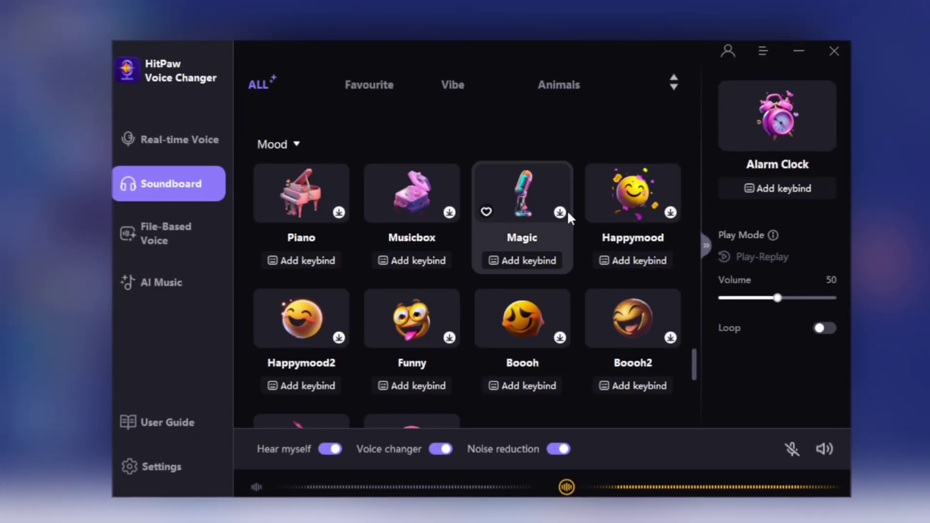
Preview the Piano, Musicbox and Magic soundboard sounds, turning Loop on for Magic
left_click(303, 207)
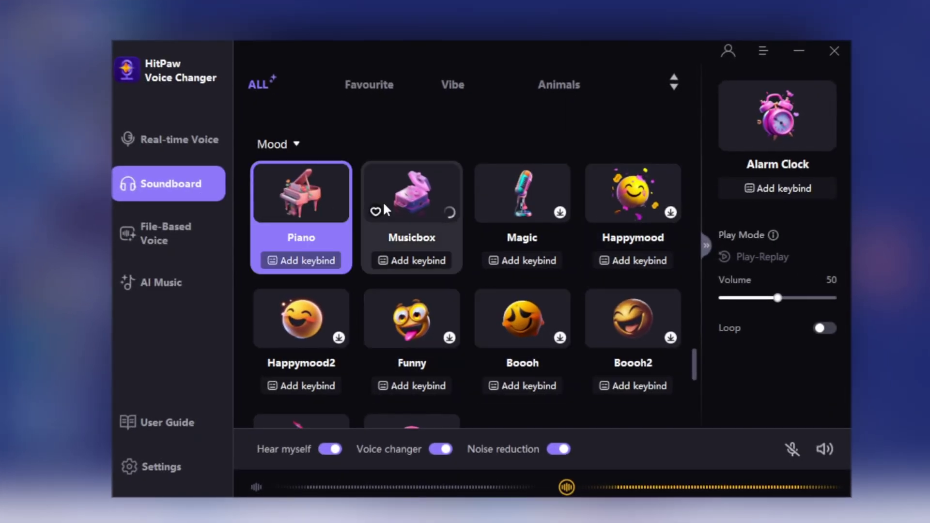
left_click(408, 199)
left_click(826, 329)
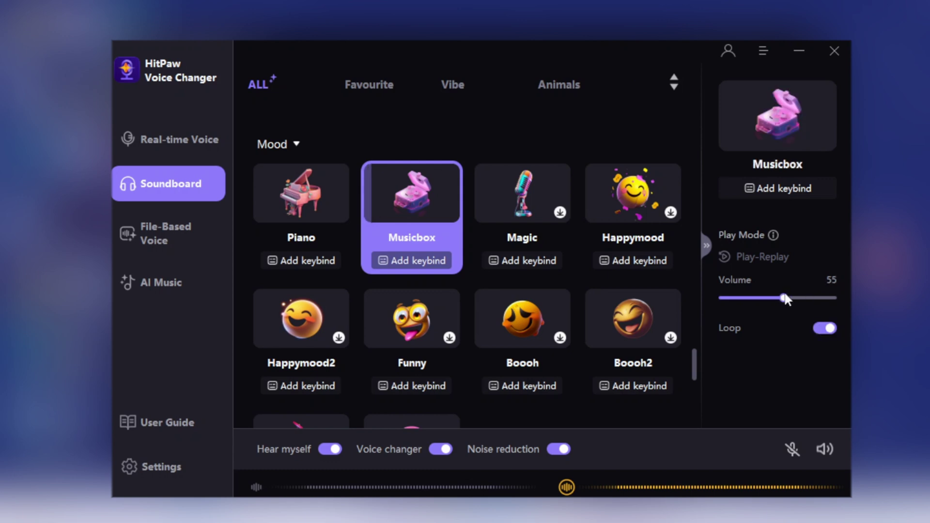
left_click(301, 198)
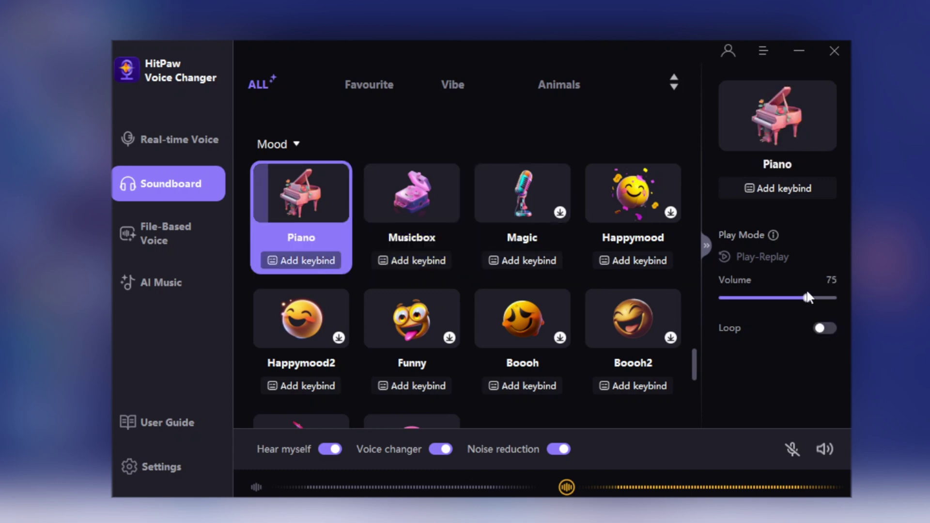
left_click(426, 201)
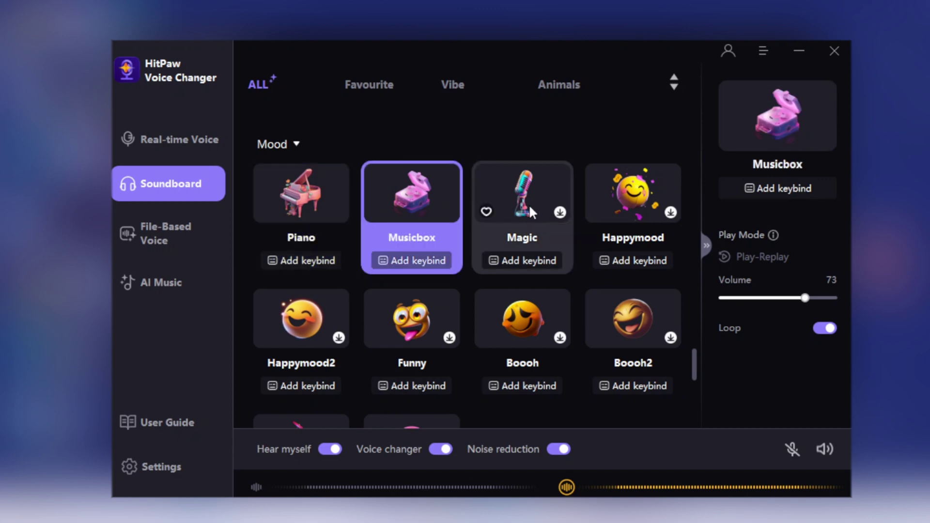
left_click(523, 207)
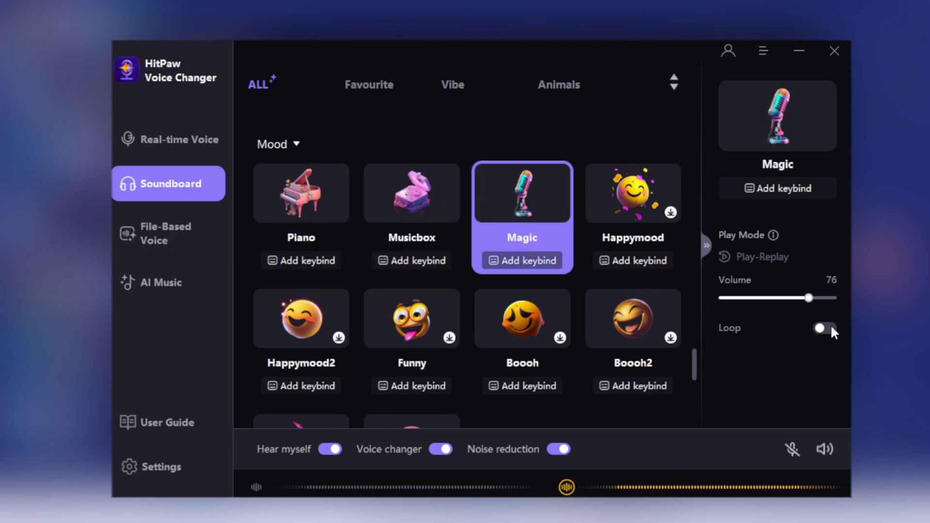
left_click(624, 213)
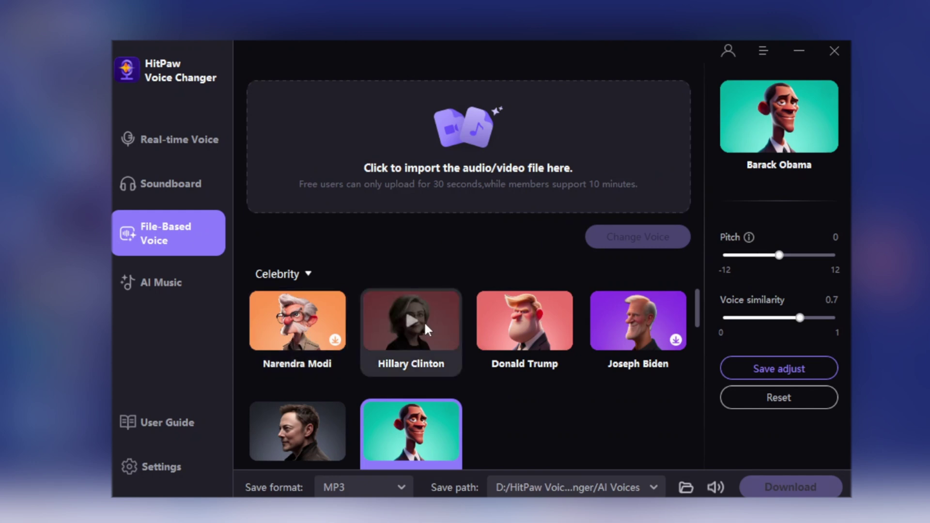
Preview the Hillary Clinton and Donald Trump celebrity voices
mouse_move(408, 323)
left_click(415, 358)
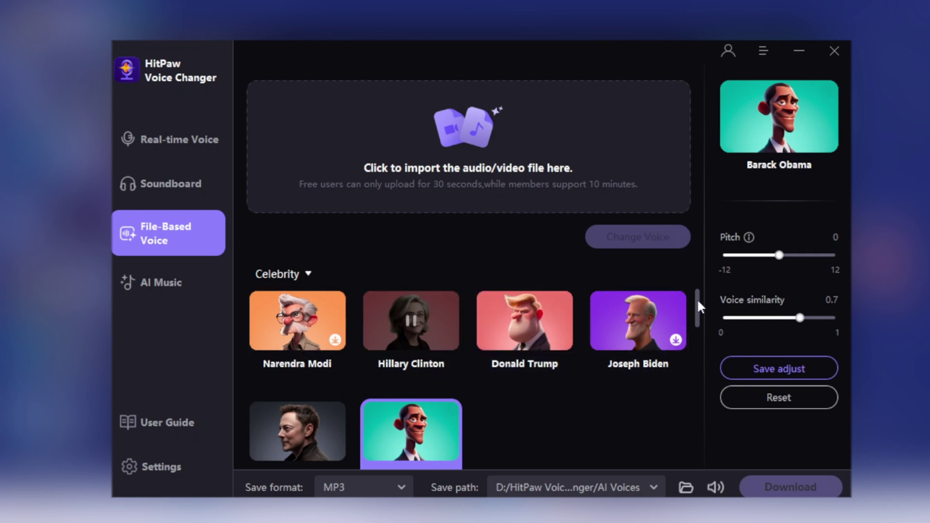
left_click_drag(698, 301, 722, 408)
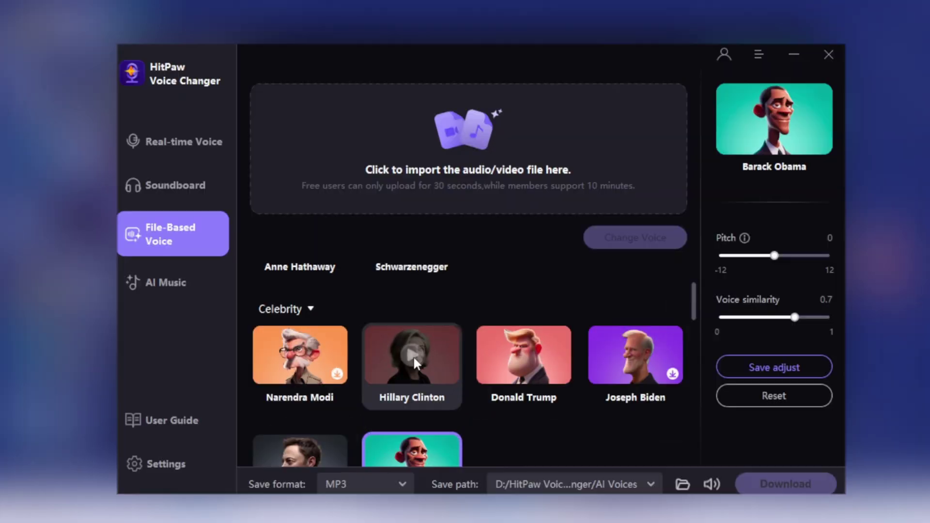
left_click(413, 357)
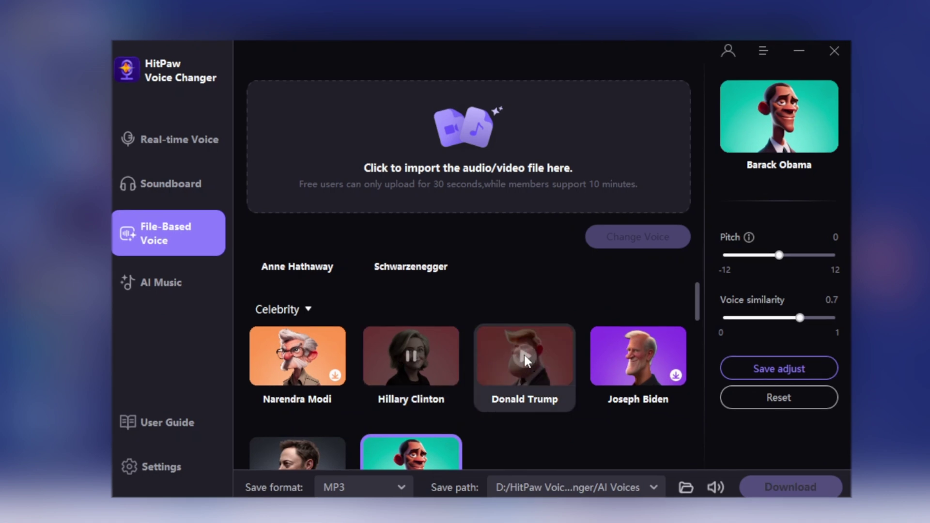
left_click(524, 357)
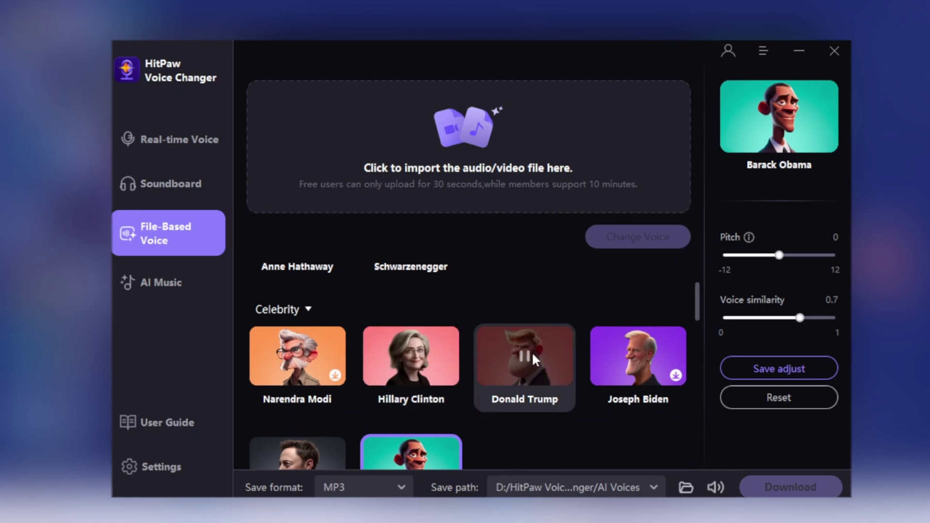
left_click_drag(698, 305, 708, 359)
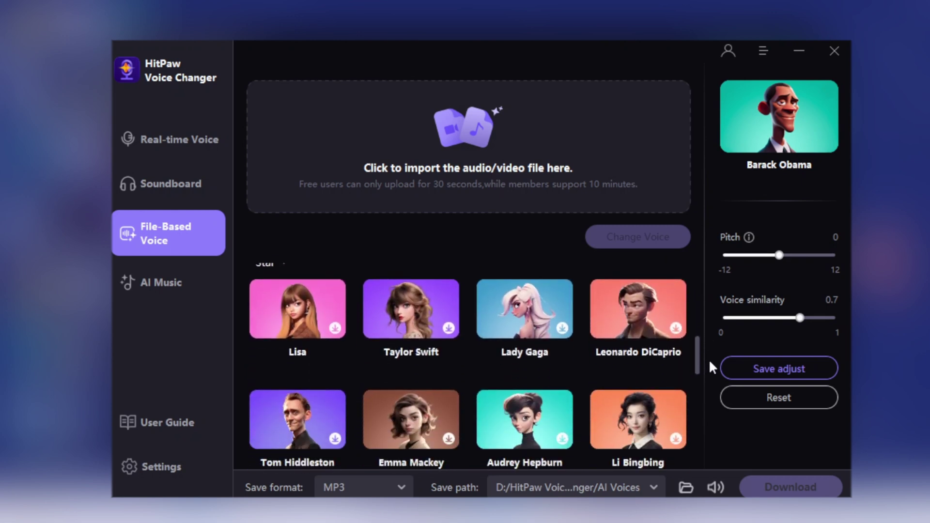
Preview Taylor Swift and Li Bingbing, then choose the SpongeBob character voice
left_click(409, 314)
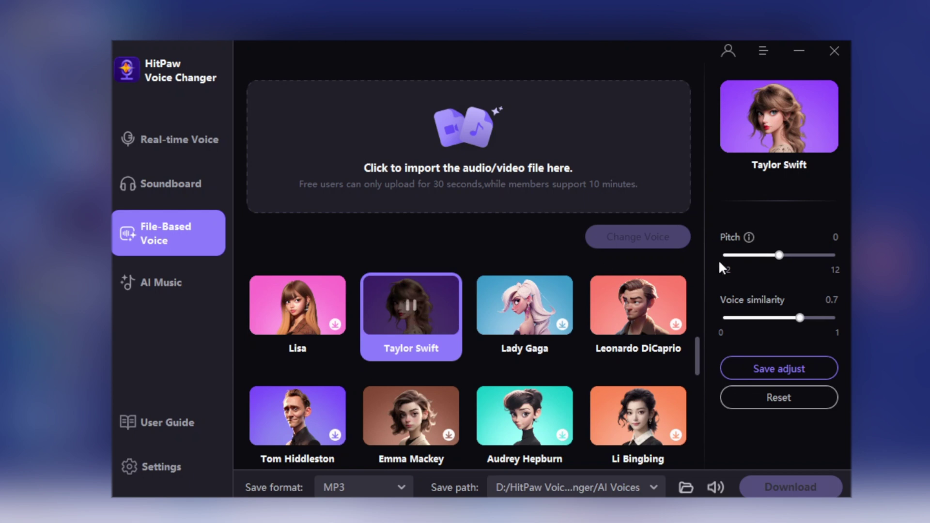
left_click_drag(696, 339, 699, 359)
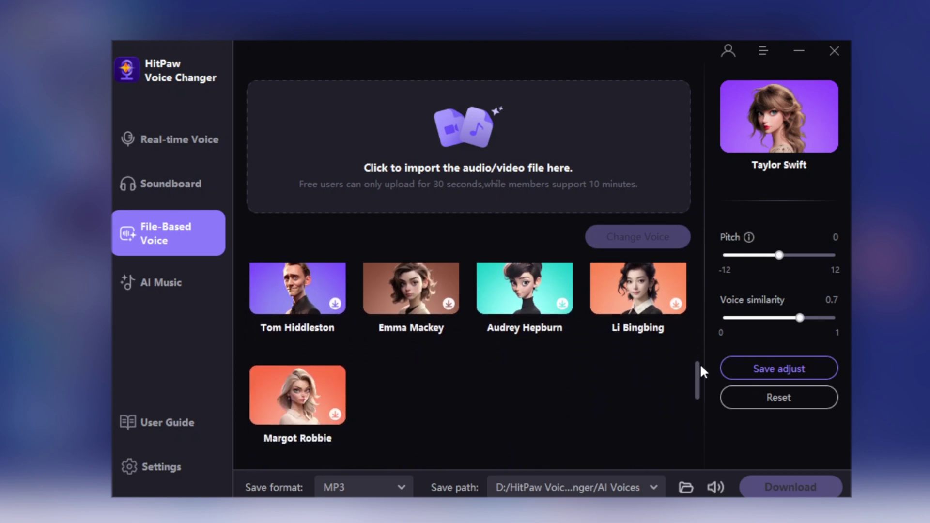
left_click(693, 362)
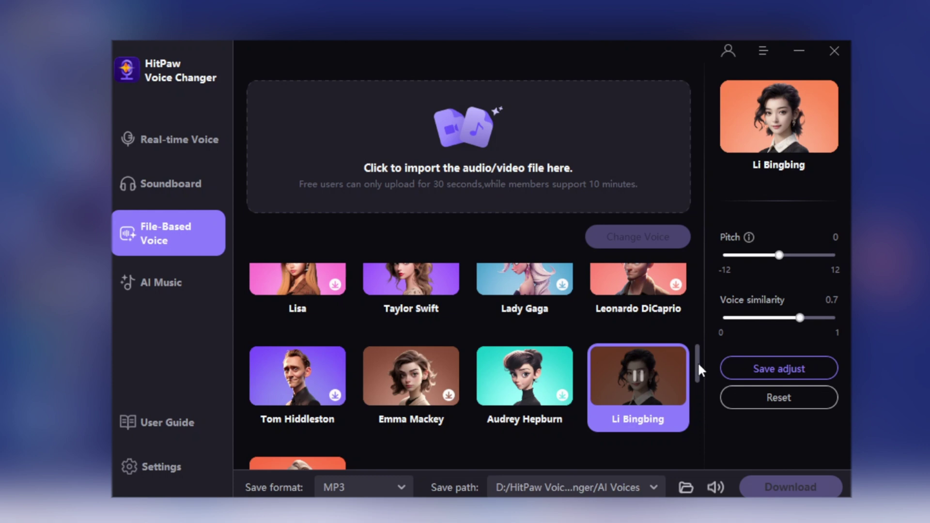
left_click_drag(698, 362, 716, 431)
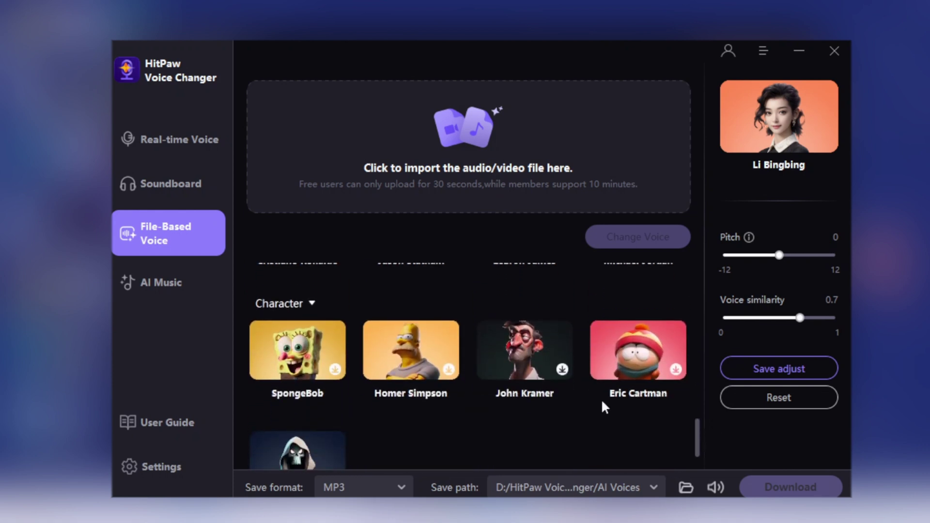
left_click(299, 353)
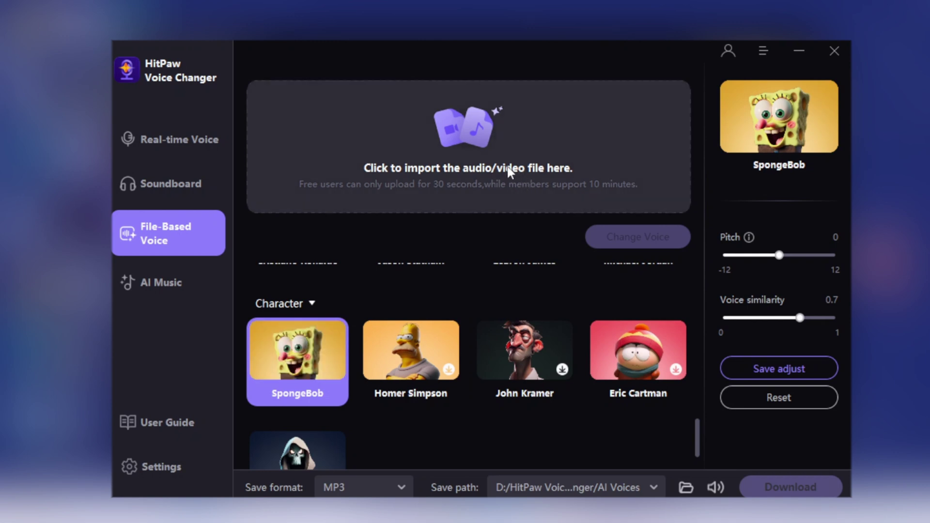
Convert Recording (4).m4a to Hillary Clinton's voice with similarity 1 and pitch -1
left_click(509, 170)
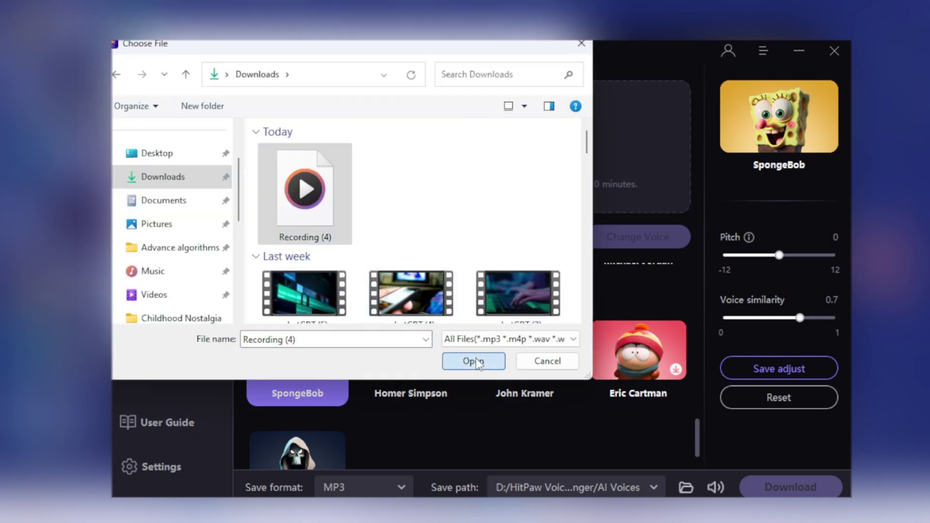
left_click(475, 358)
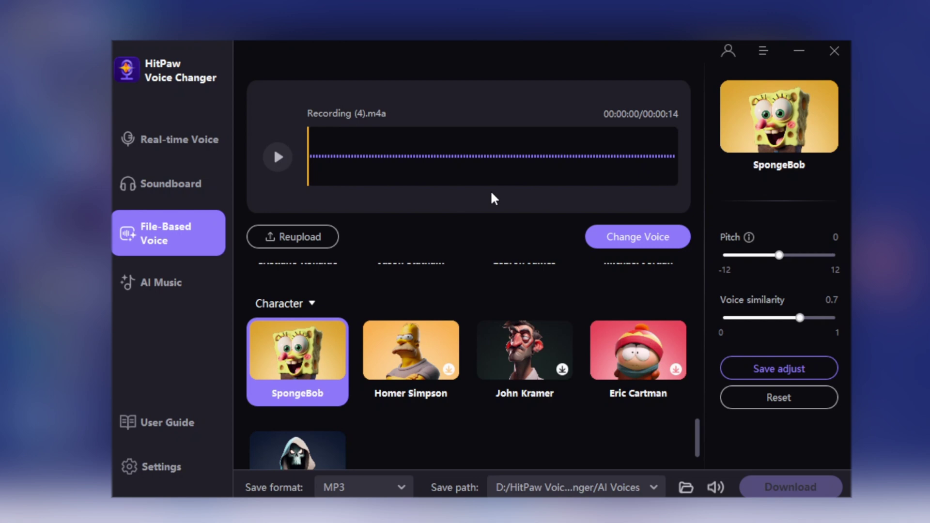
scroll(608, 359, "up", 5)
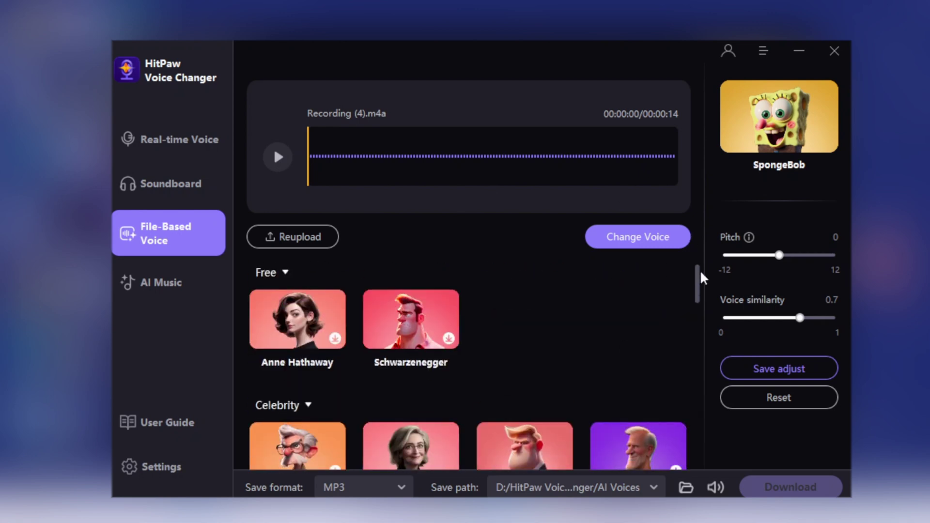
scroll(698, 285, "down", 3)
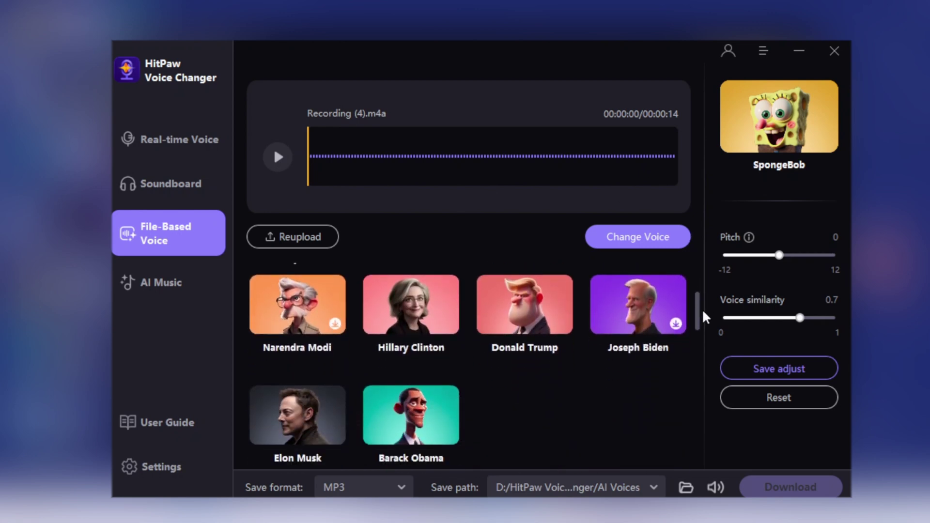
left_click(411, 296)
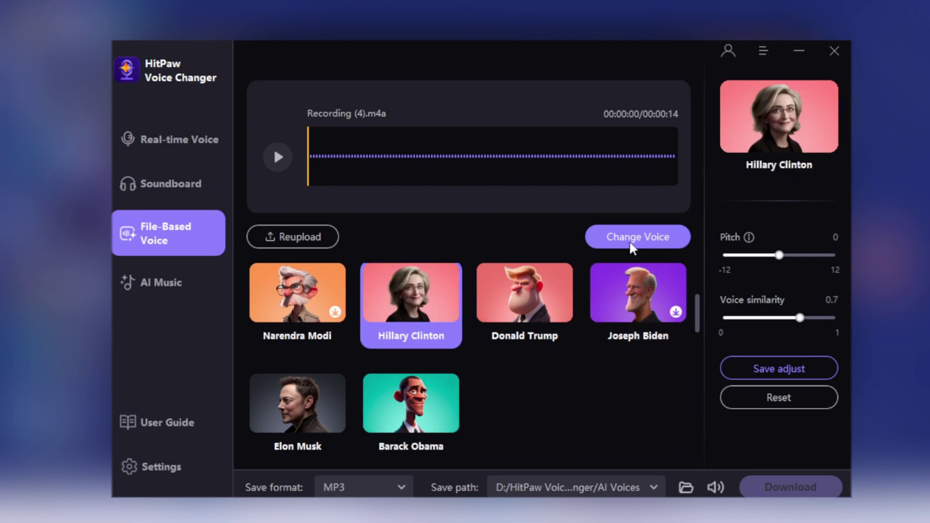
left_click_drag(800, 319, 821, 319)
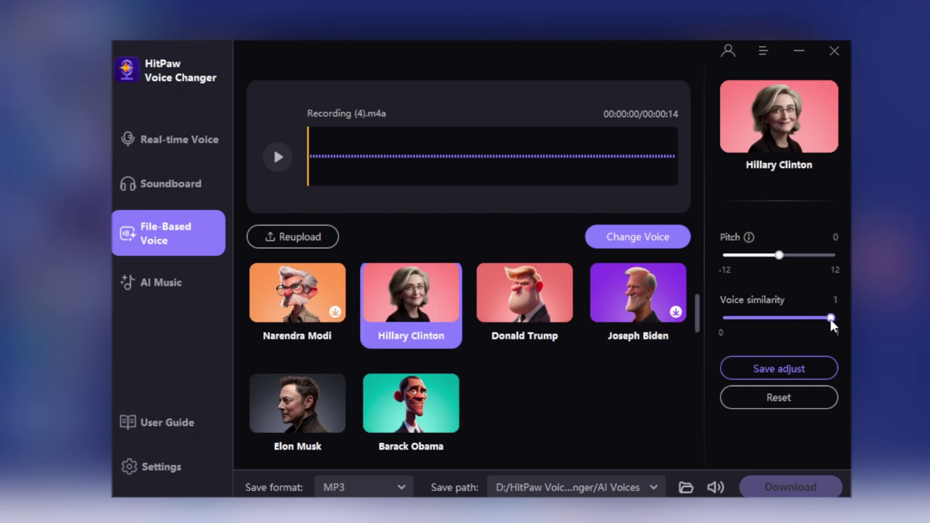
left_click_drag(779, 255, 817, 264)
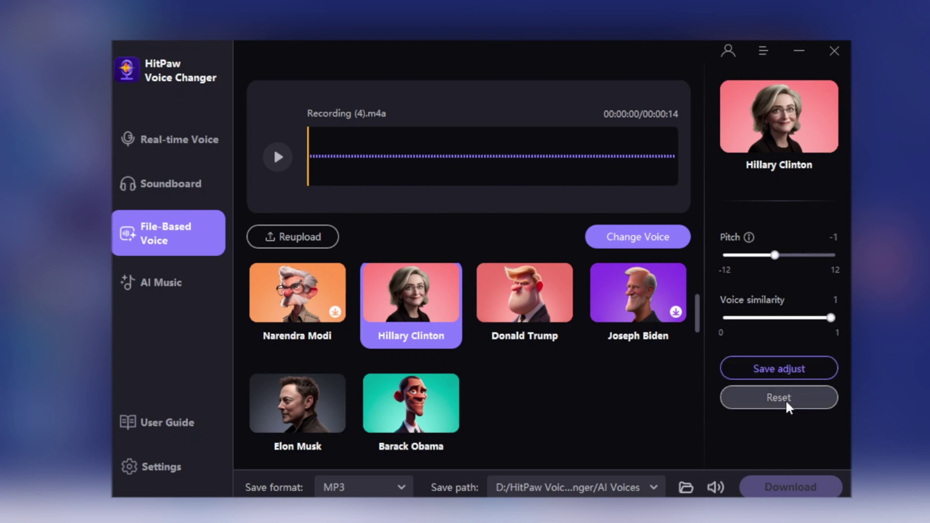
left_click(626, 239)
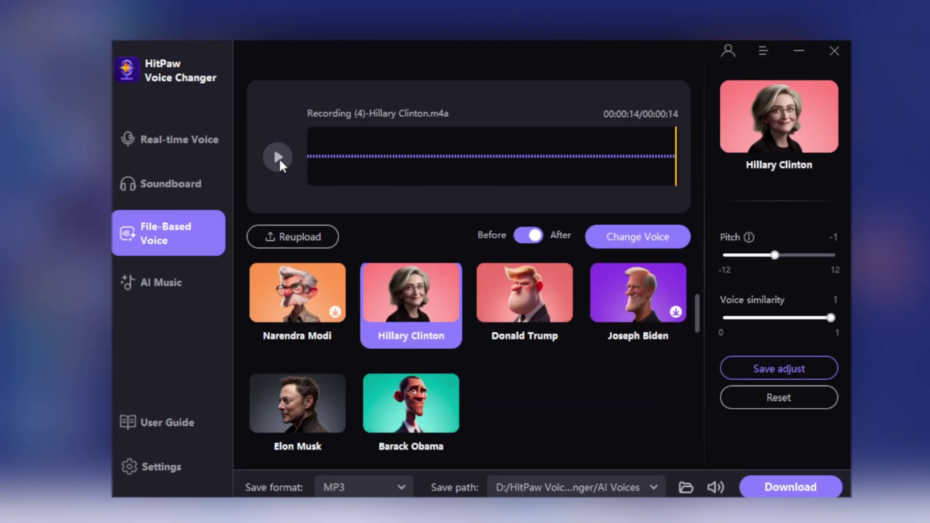
Play back the converted recording and download it in MP3 format
left_click(278, 157)
left_click(363, 486)
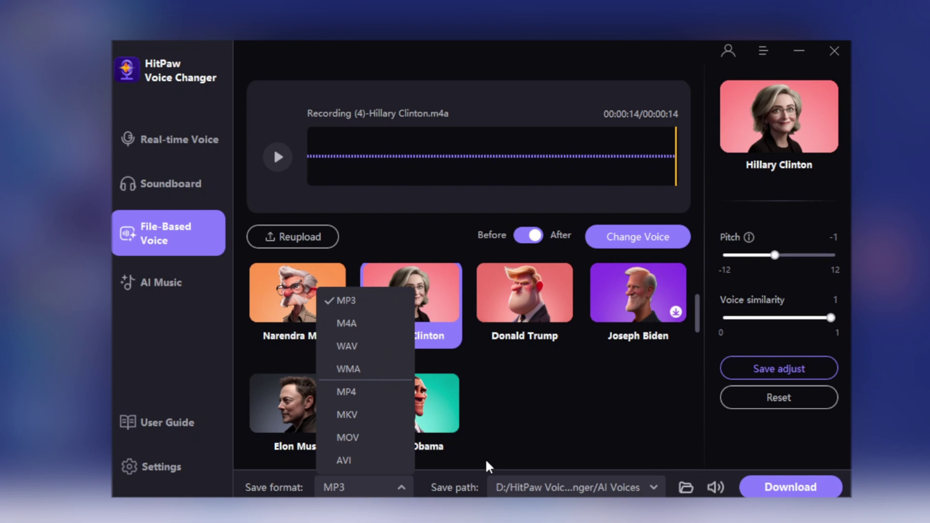
left_click(474, 469)
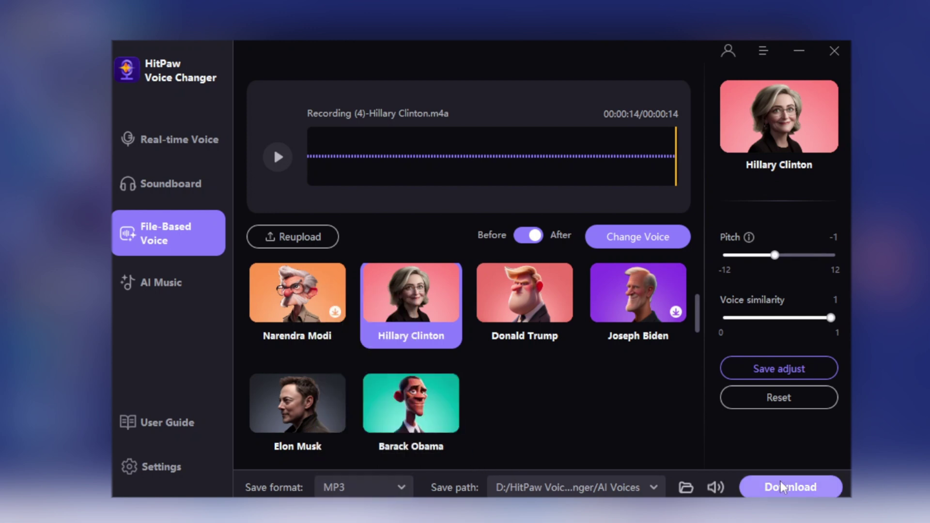
left_click(790, 489)
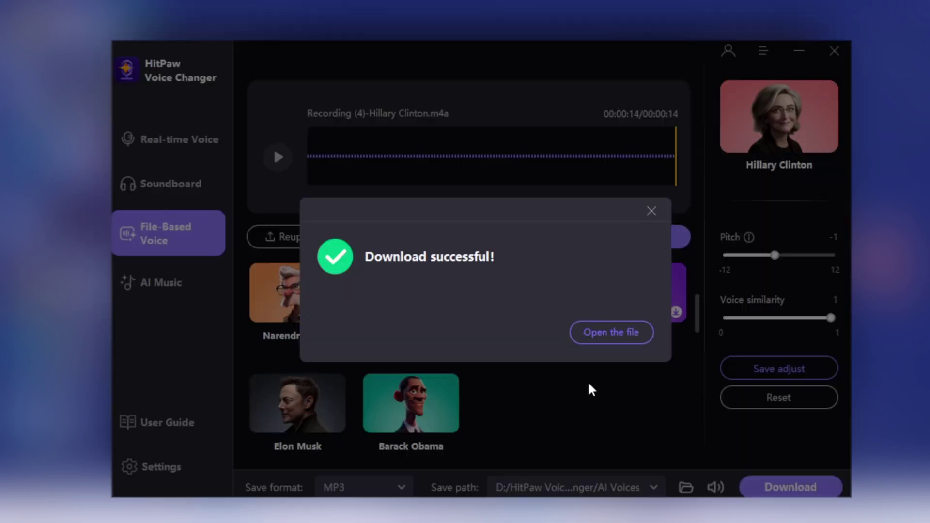
Reload Recording (4) and convert it to the Taylor Swift voice with similarity 1
left_click(650, 215)
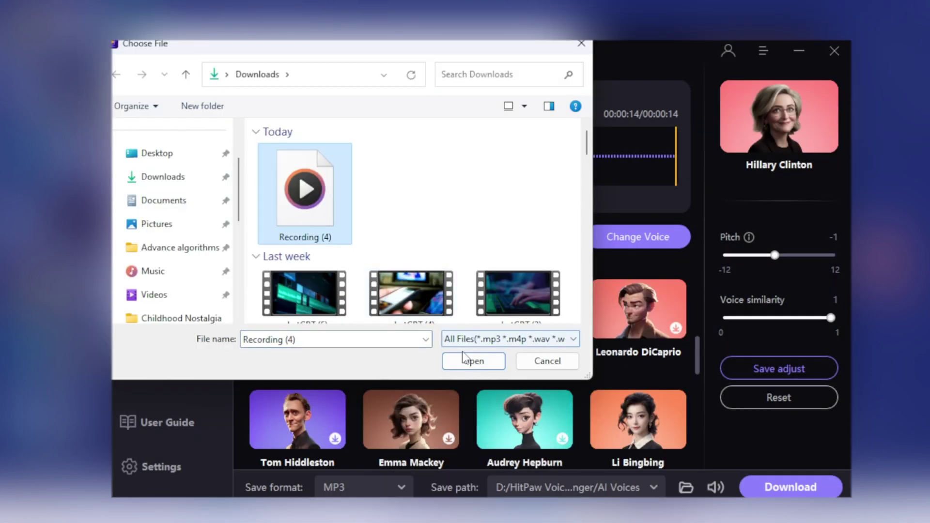
left_click(463, 359)
mouse_move(412, 312)
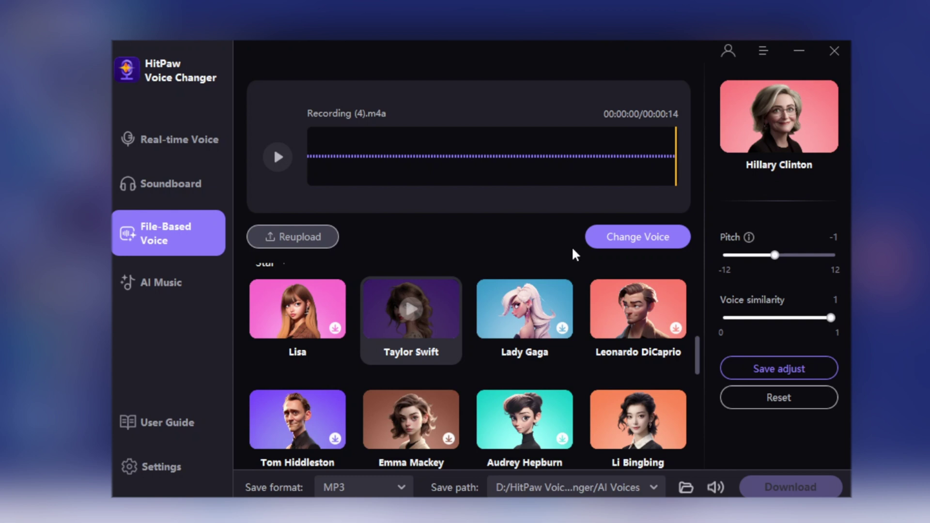
left_click(414, 353)
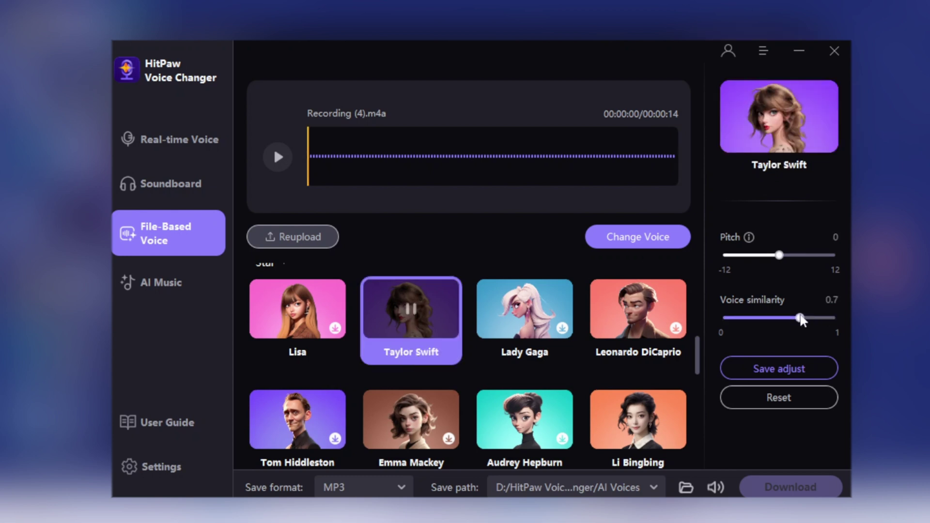
left_click_drag(799, 318, 840, 321)
left_click(629, 238)
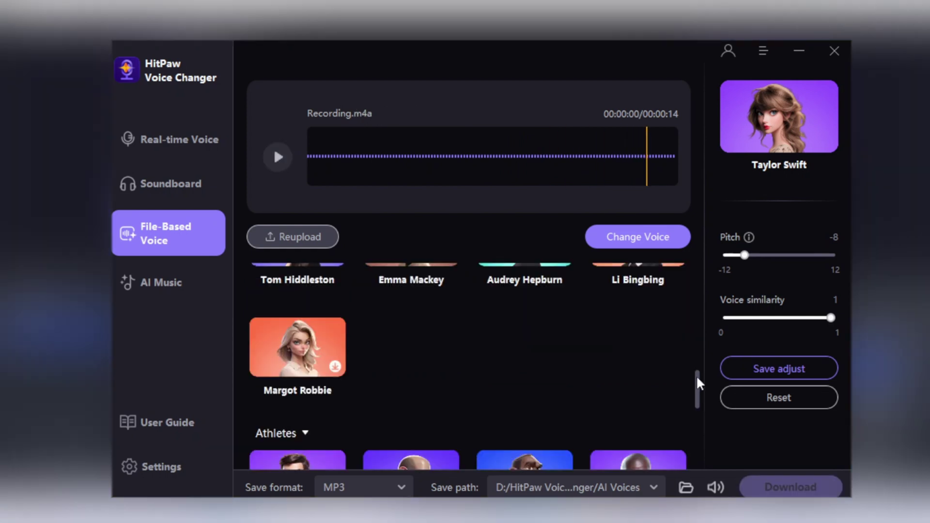
Switch to the SpongeBob voice, replay the result and download the SpongeBob version
left_click_drag(696, 375, 721, 432)
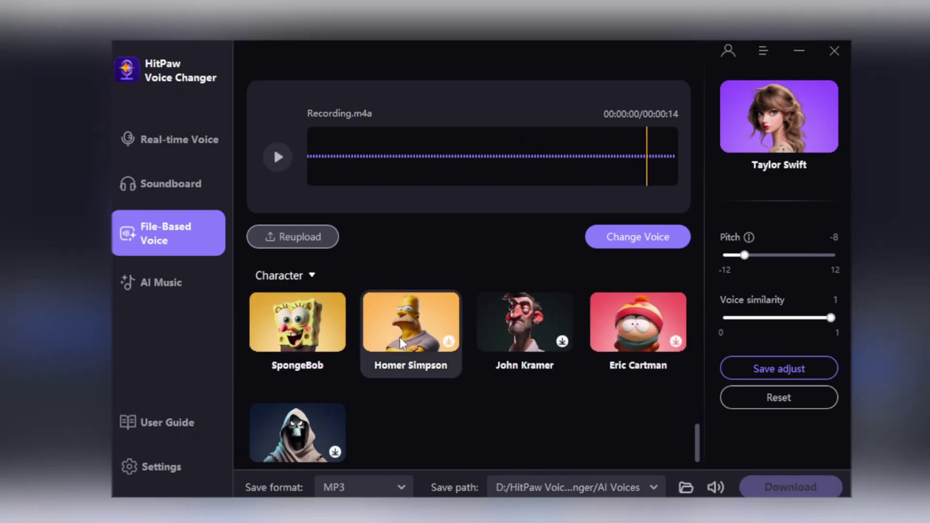
mouse_move(302, 323)
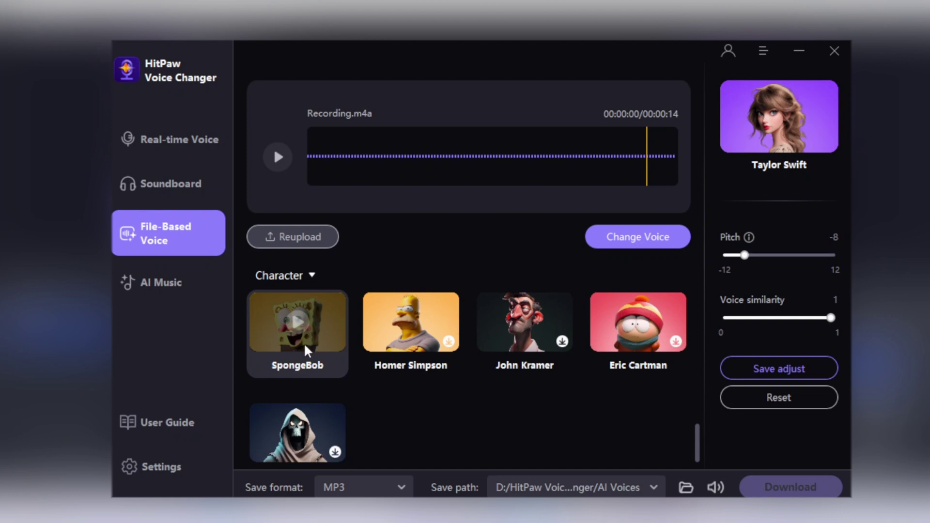
left_click(304, 342)
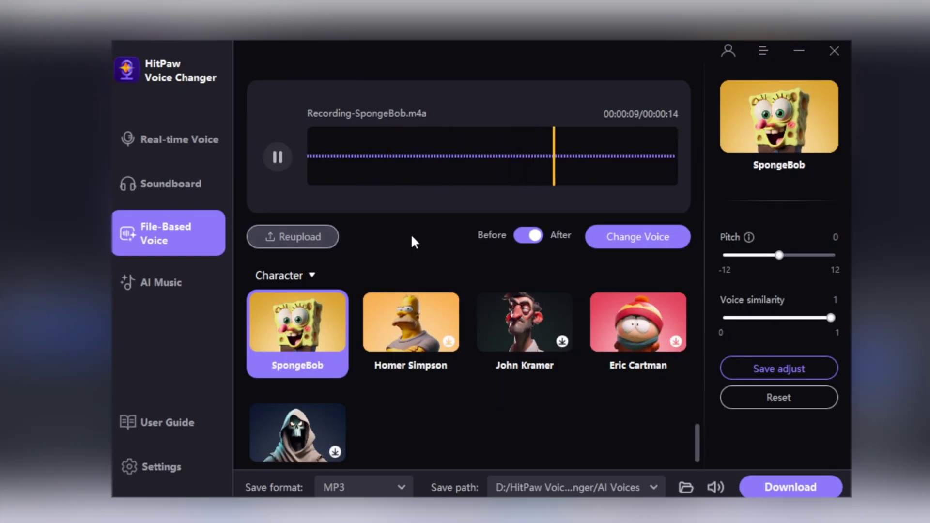
left_click(354, 177)
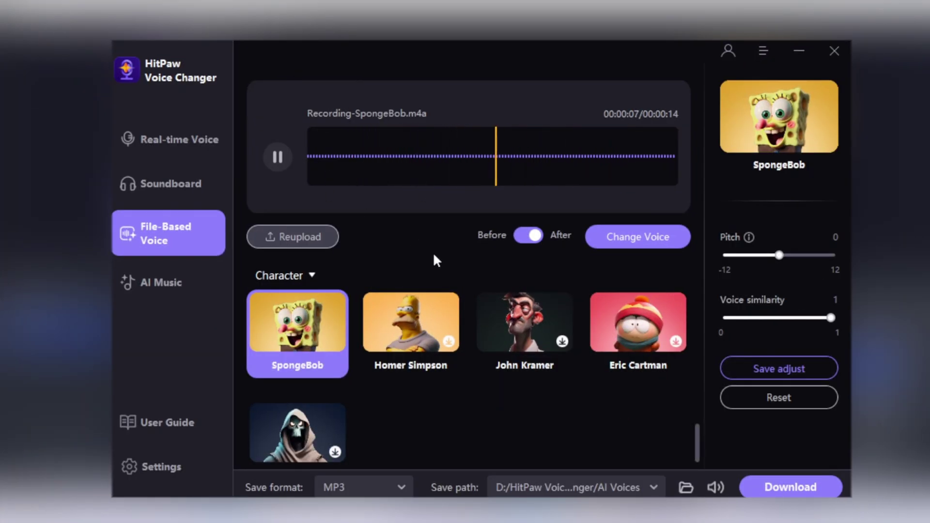
left_click(807, 490)
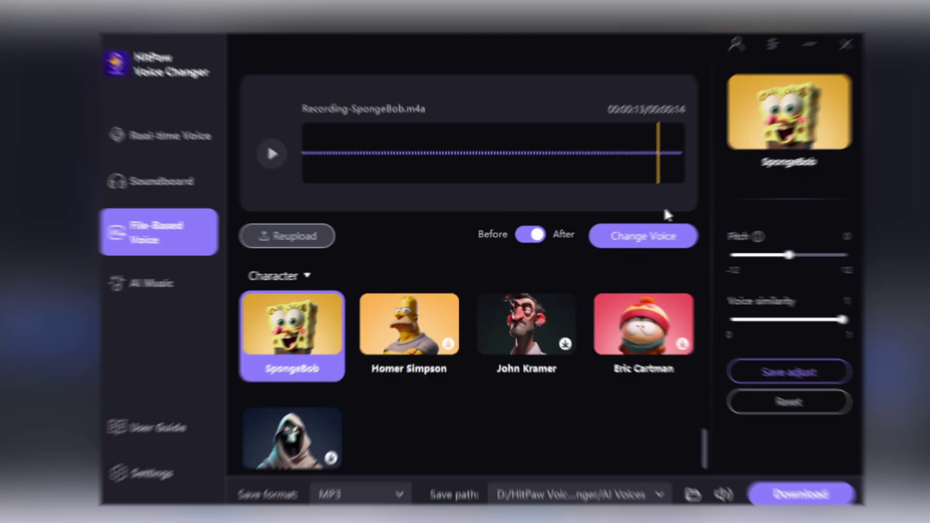
left_click(161, 282)
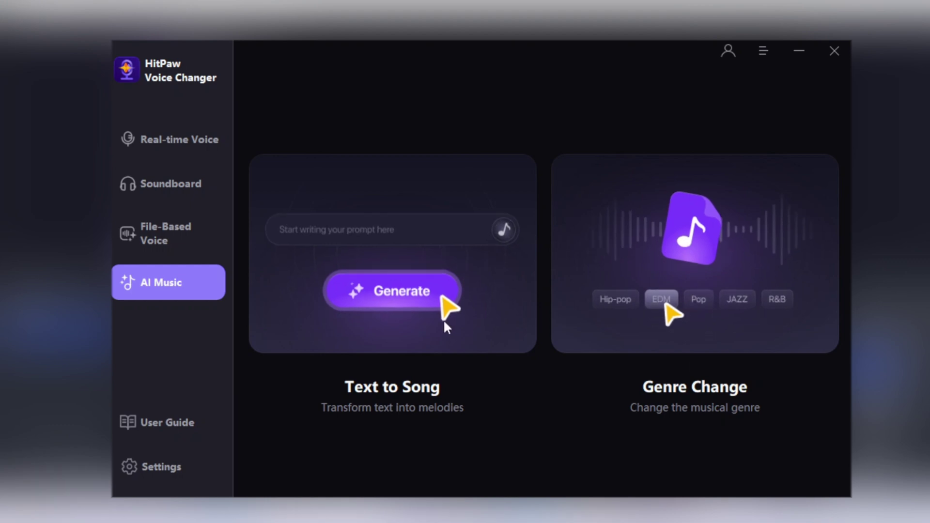
In Text to Song, generate a 15s Natural-theme track from the prompt 'Calm Music'
left_click(425, 320)
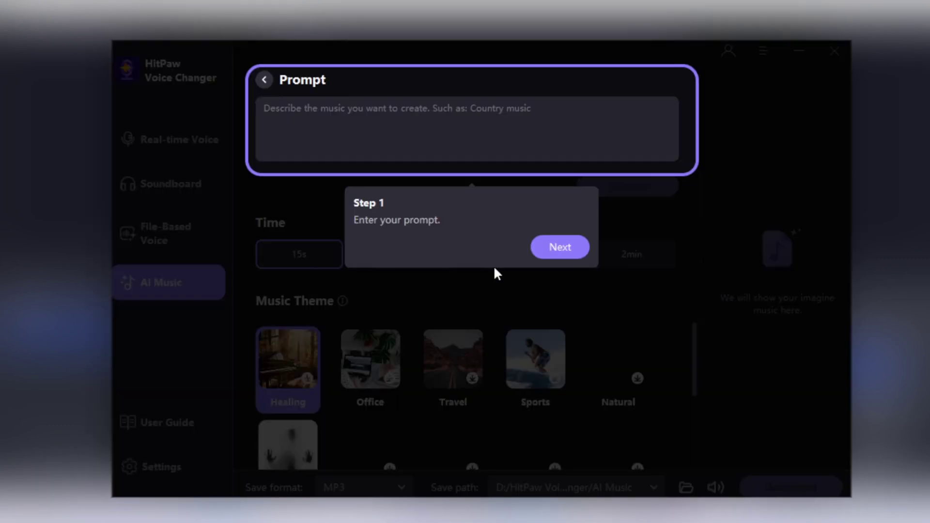
left_click(556, 249)
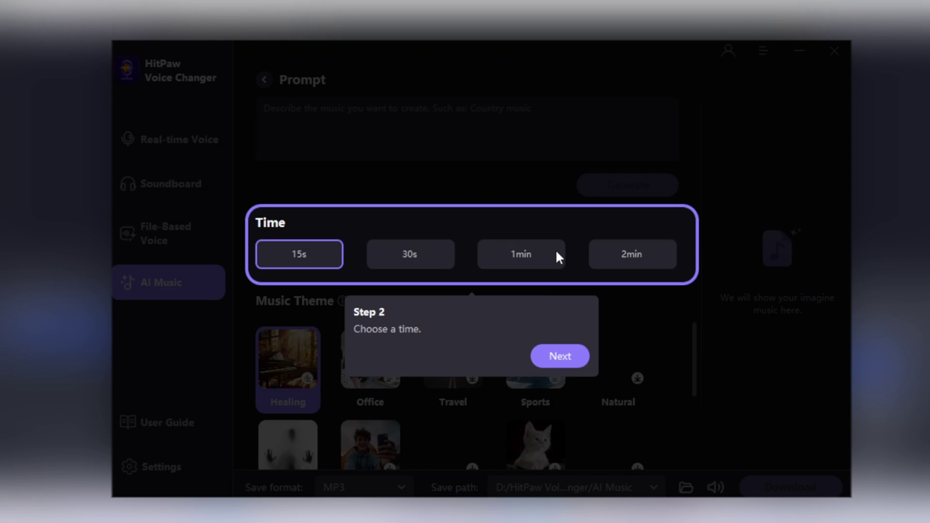
left_click(557, 361)
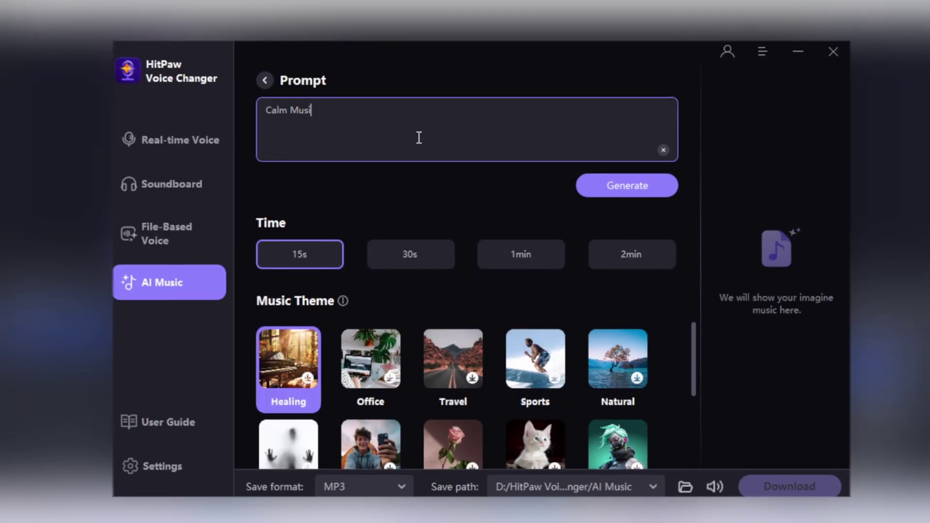
type("c")
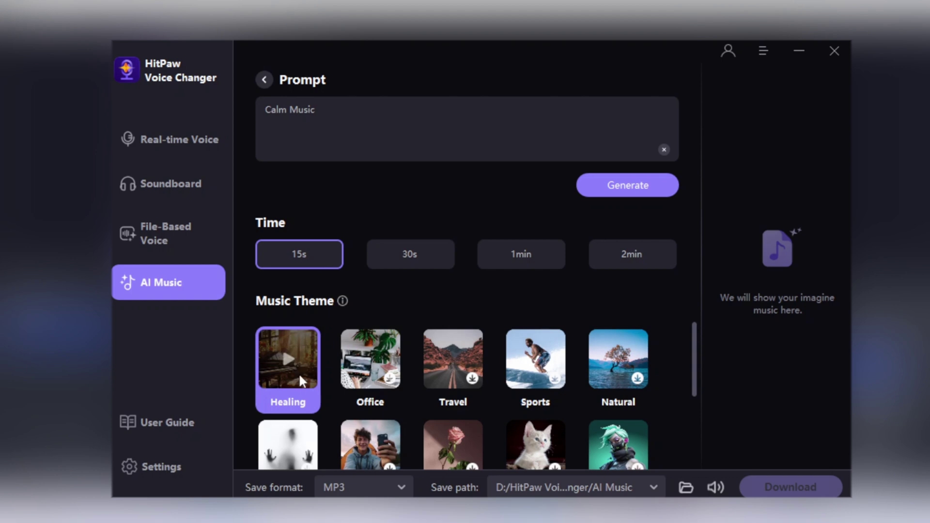
mouse_move(694, 358)
left_mouse_down()
mouse_move(718, 432)
mouse_move(693, 353)
left_mouse_up()
left_click(626, 355)
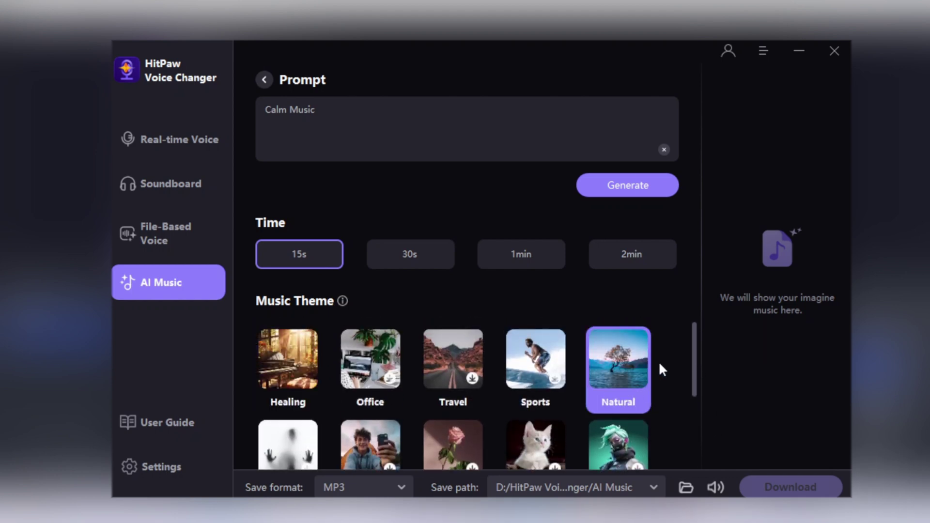
left_click(621, 188)
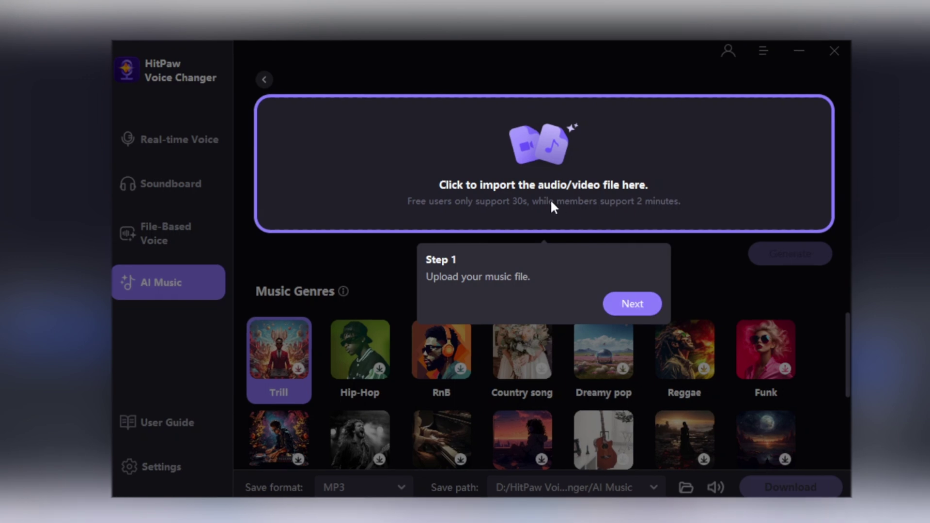
Skip the Genre Change guide and import Erev Shel Shoshanim - E's Jammy Jams.mp3
left_click(635, 305)
left_click(621, 270)
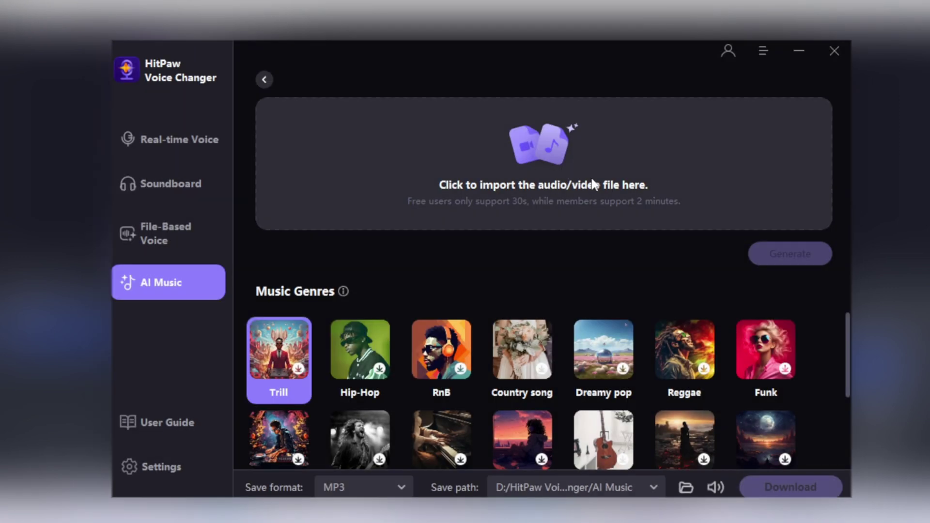
scroll(820, 353, "down", 3)
scroll(678, 368, "up", 2)
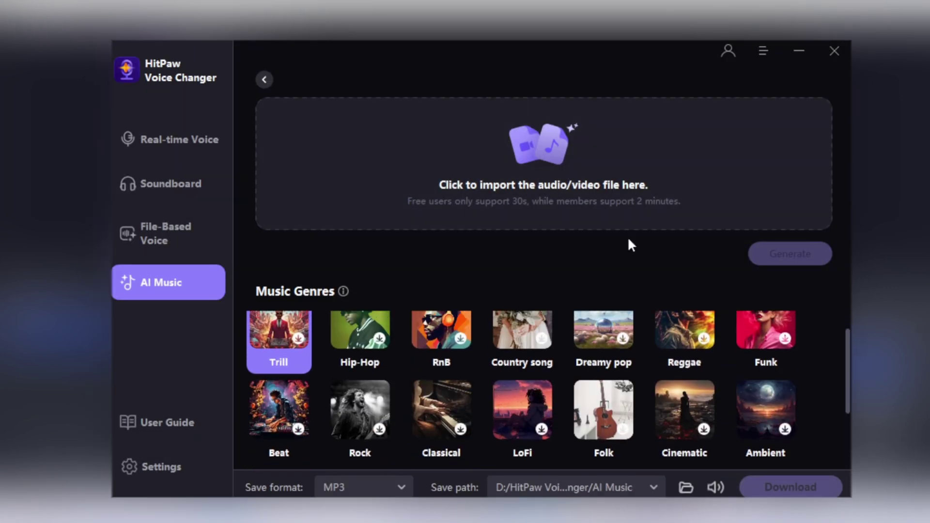
left_click(625, 223)
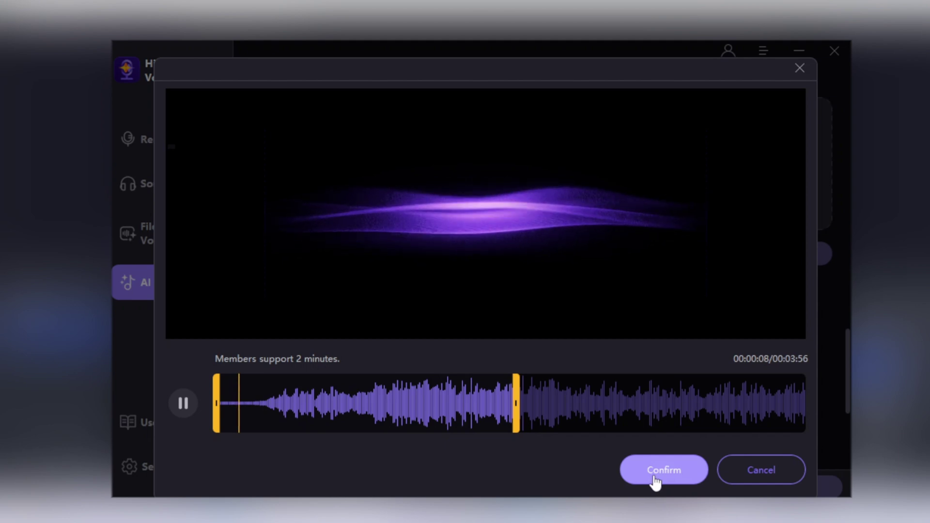
Preview and shift the two-minute trim window later in the song, then confirm the upload
left_click(502, 409)
left_click(452, 391)
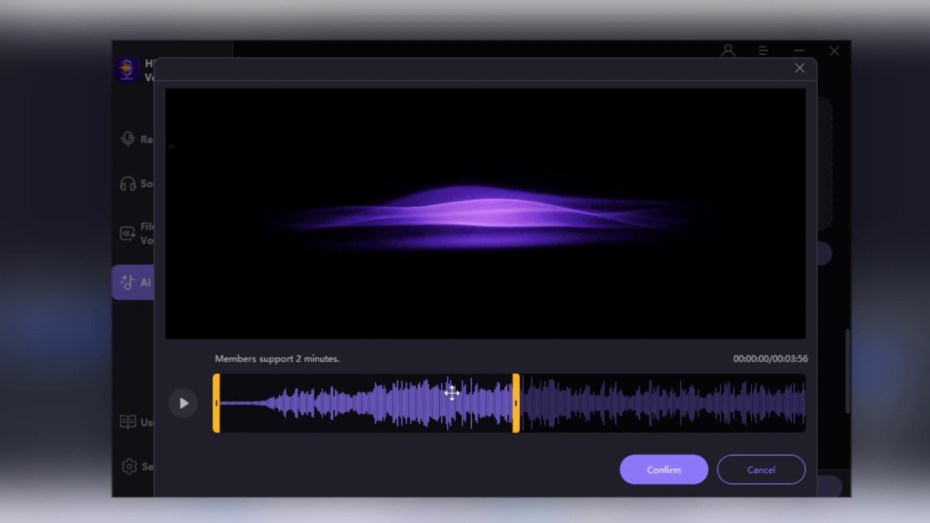
left_click_drag(218, 399, 249, 398)
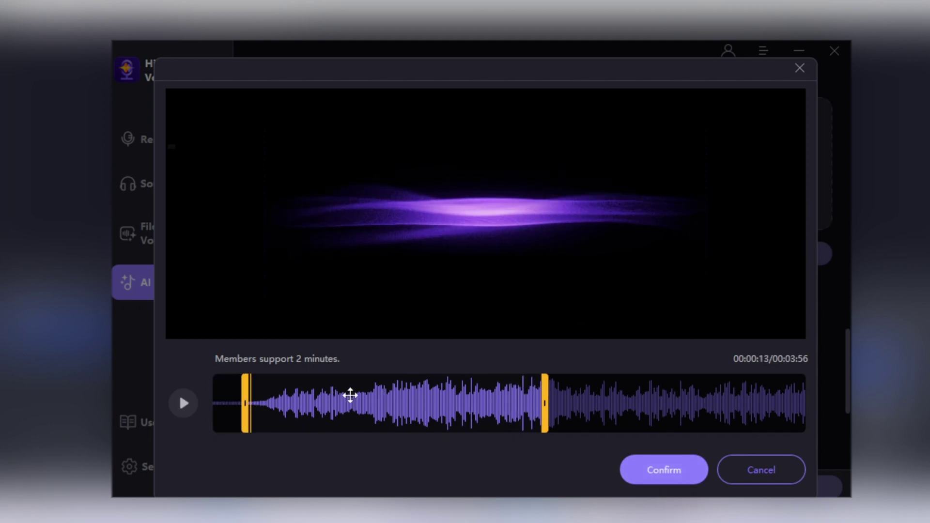
left_click_drag(351, 395, 364, 394)
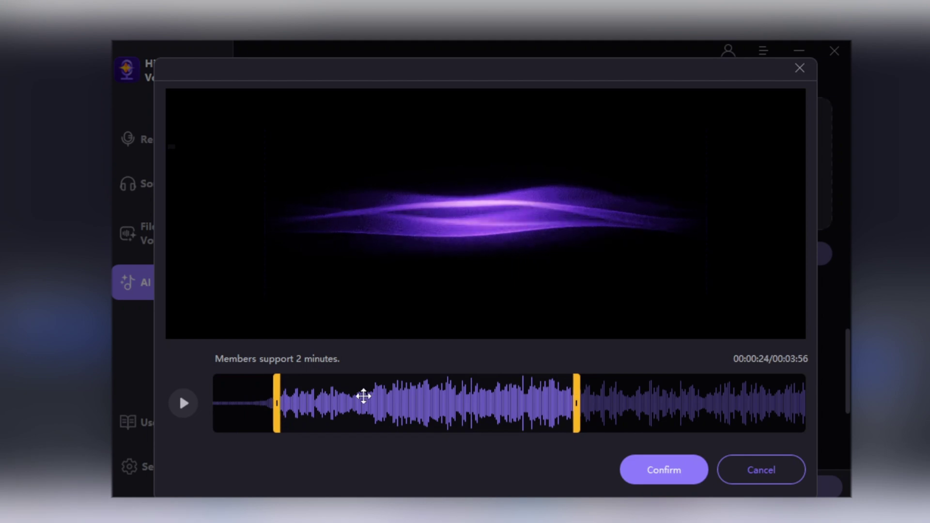
left_click(667, 478)
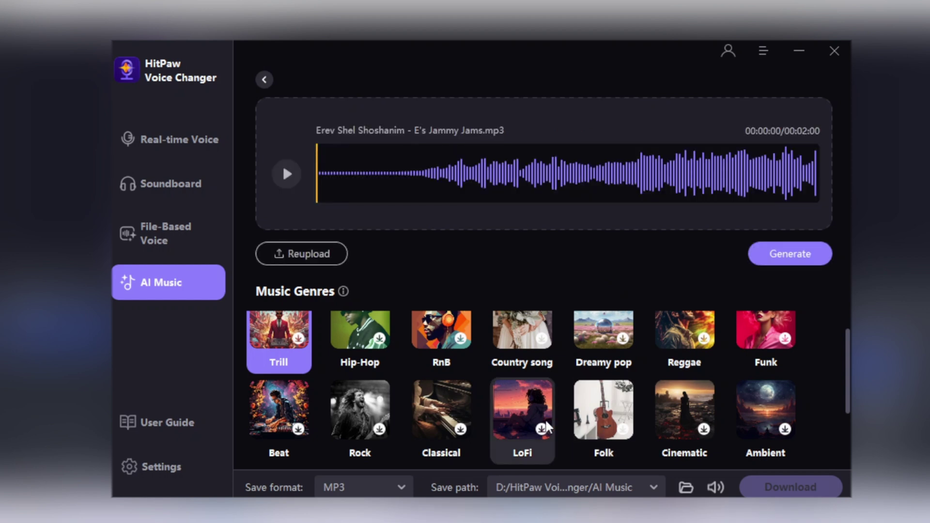
Restyle the track as LoFi, compare Before/After playback, and download the LoFi MP3
left_click(531, 425)
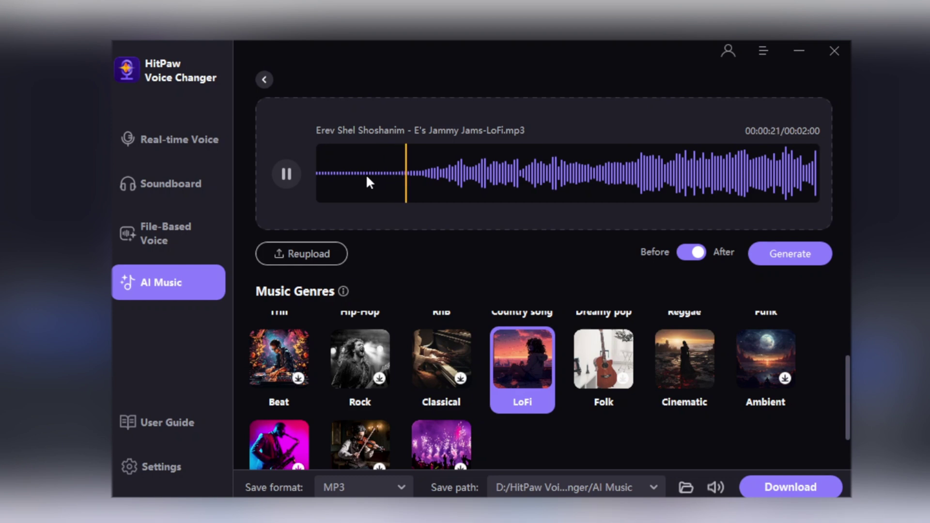
left_click(697, 257)
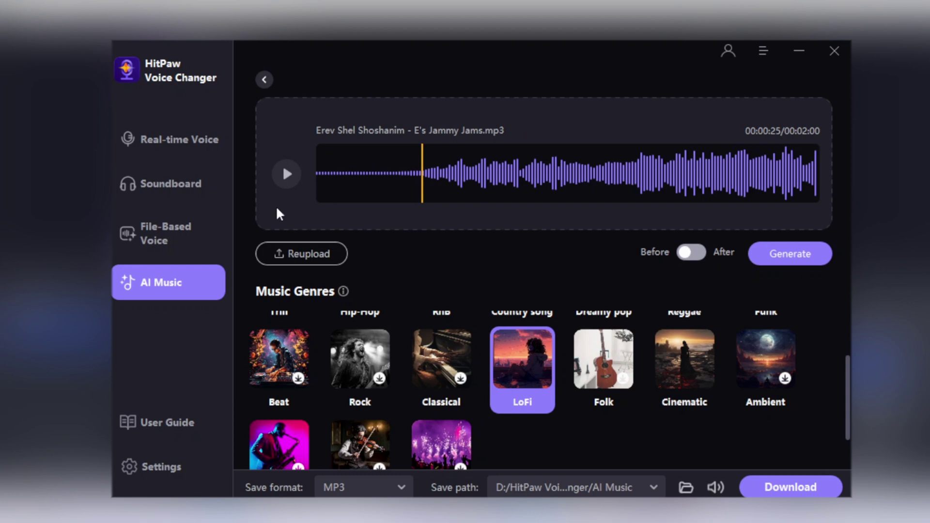
left_click(283, 173)
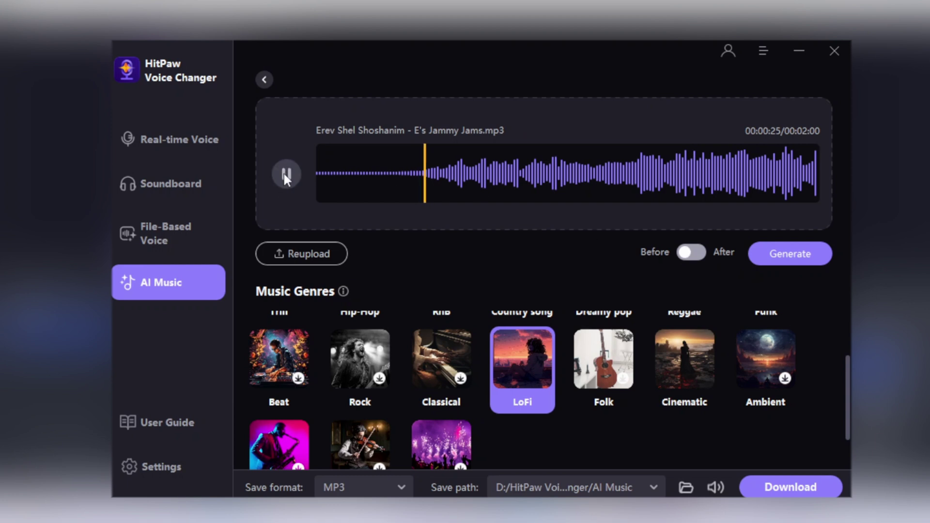
left_click(697, 253)
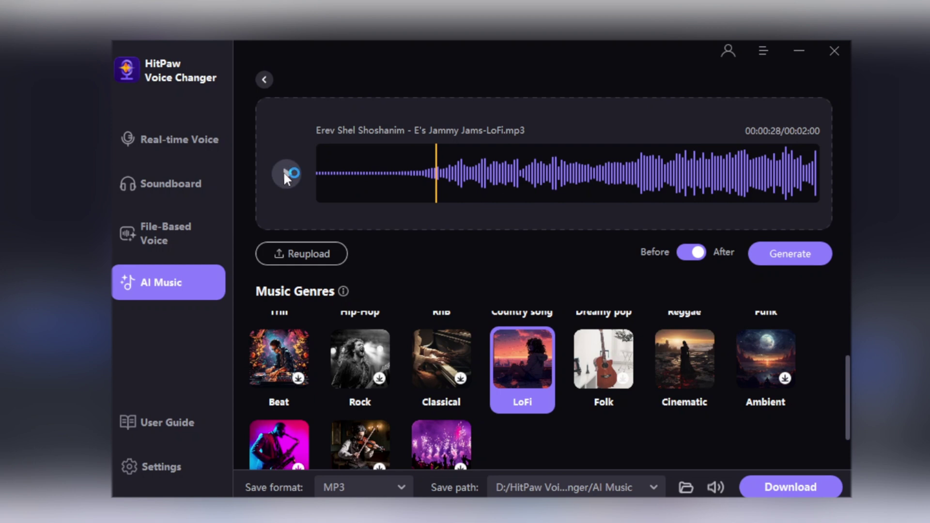
left_click(283, 172)
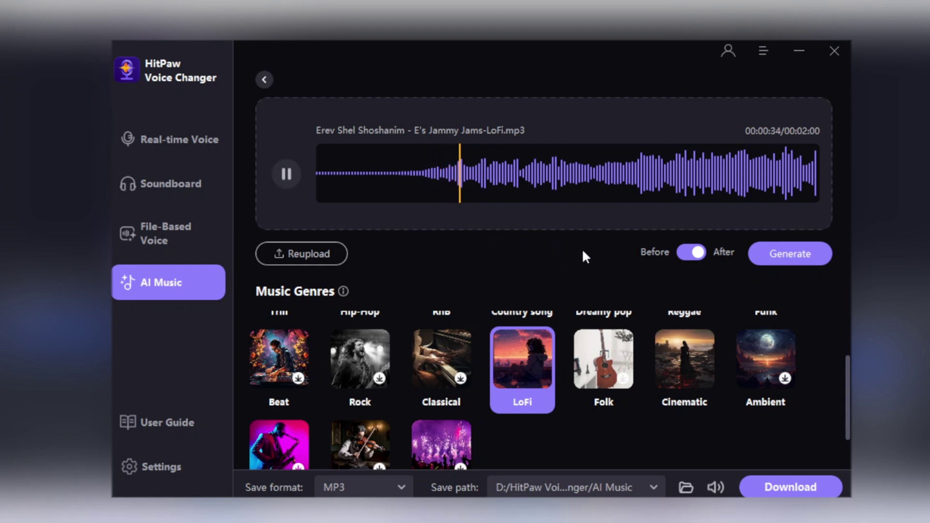
left_click(779, 487)
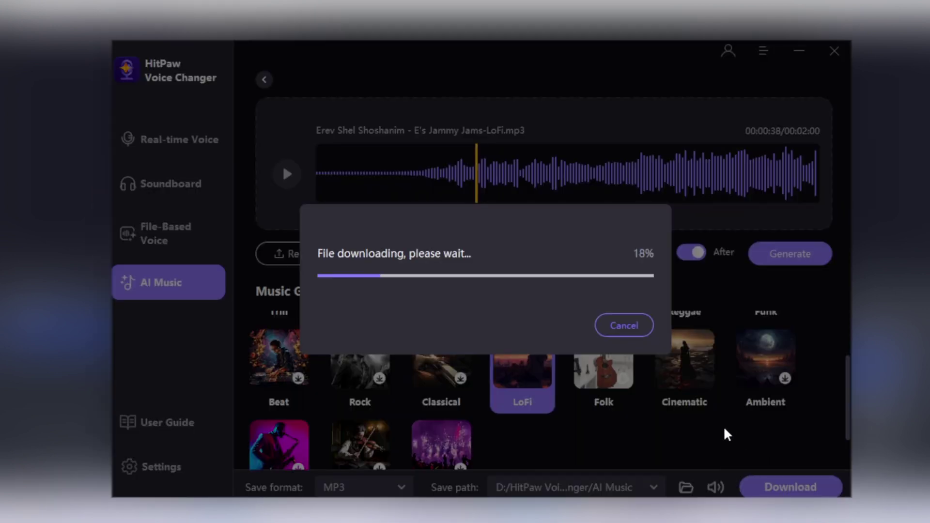